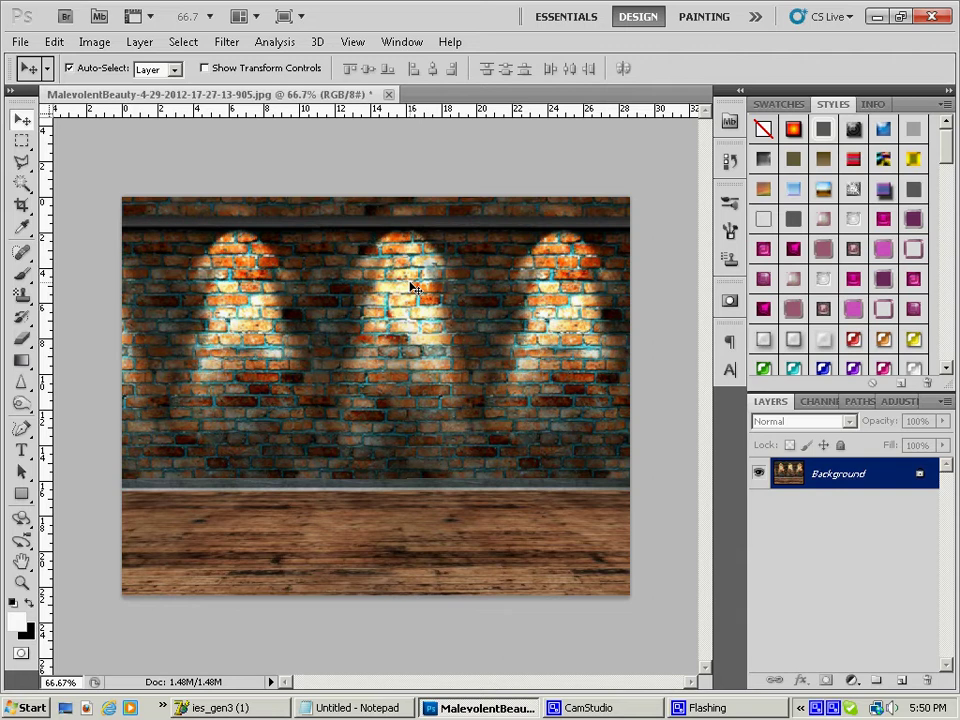
In the notes, select the ies_gen3.exe and alphaworks.zip download links, then return to Photoshop
{"action": "key", "text": "alt+Tab"}
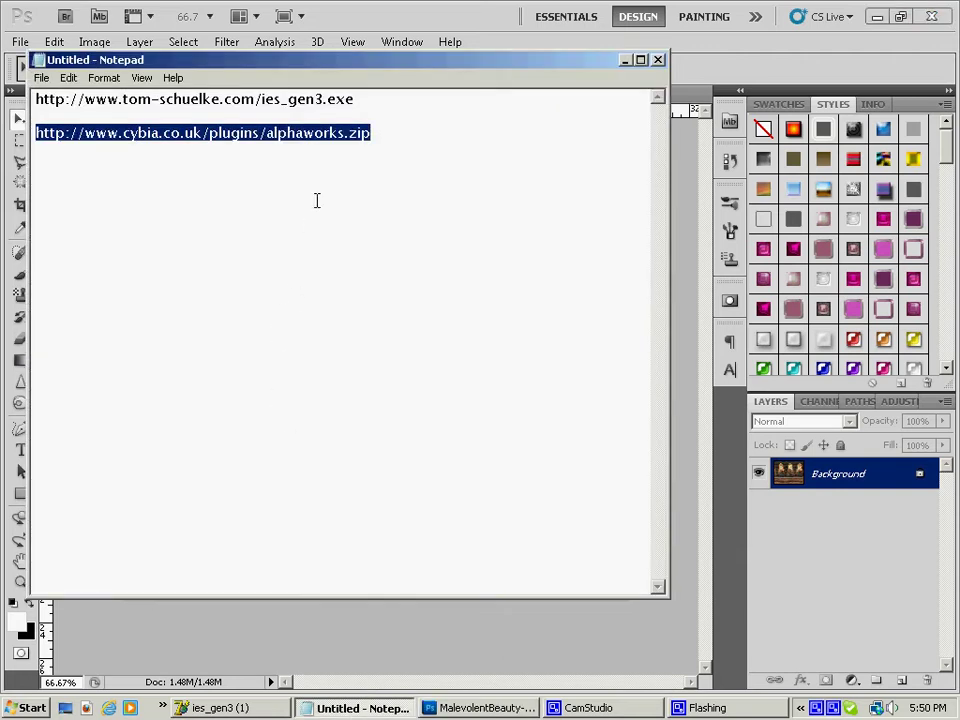
{"action": "left_click_drag", "start_coordinate": [355, 99], "coordinate": [14, 108]}
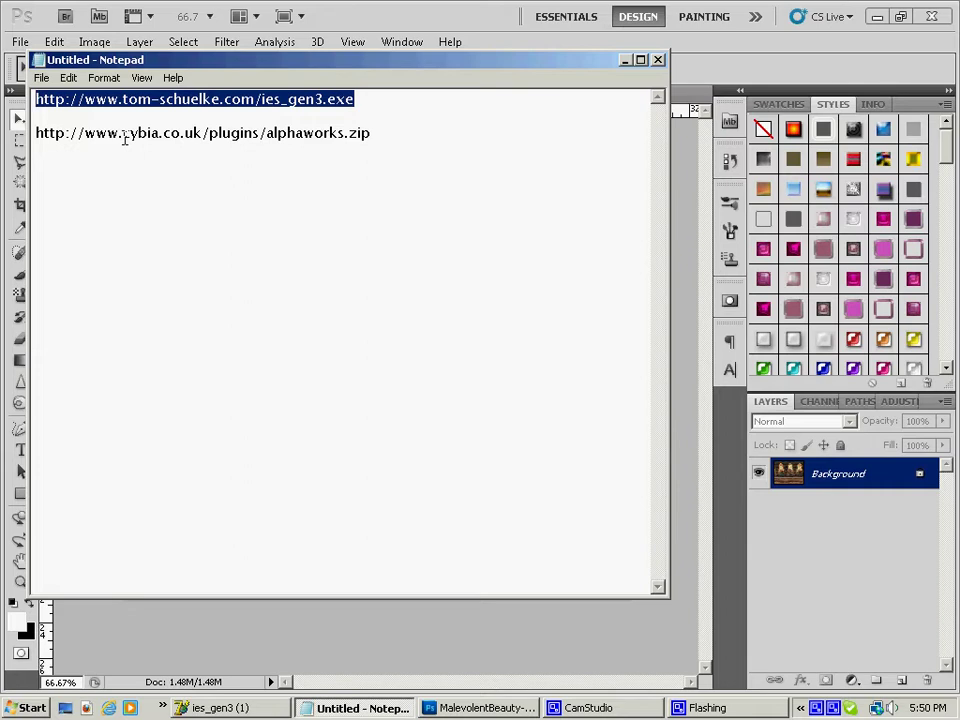
{"action": "left_click", "coordinate": [418, 134]}
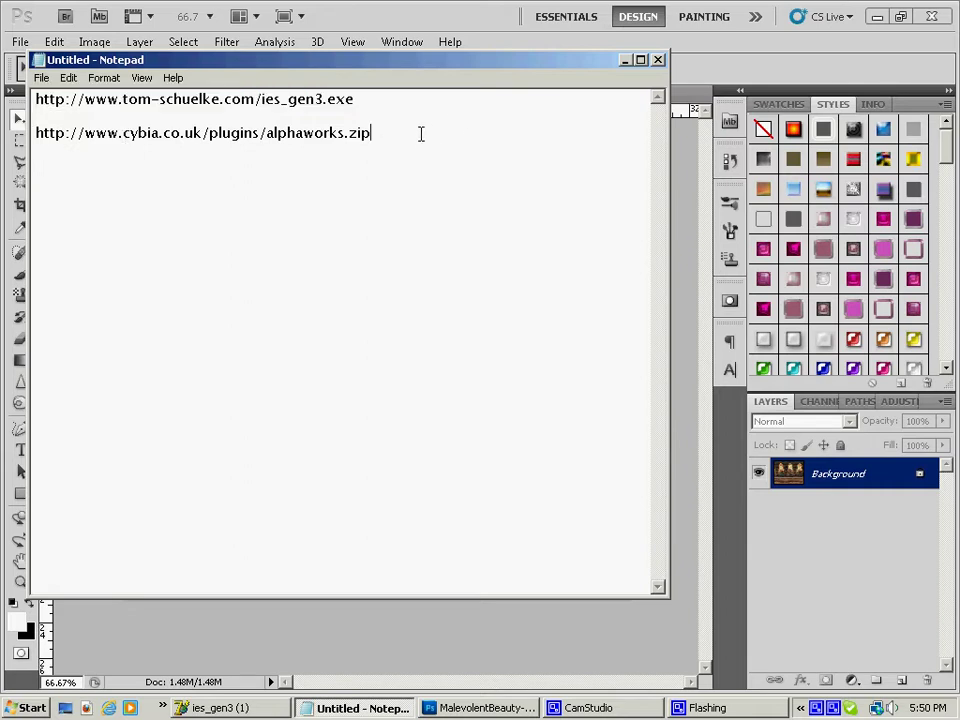
{"action": "left_click_drag", "start_coordinate": [396, 135], "coordinate": [34, 152]}
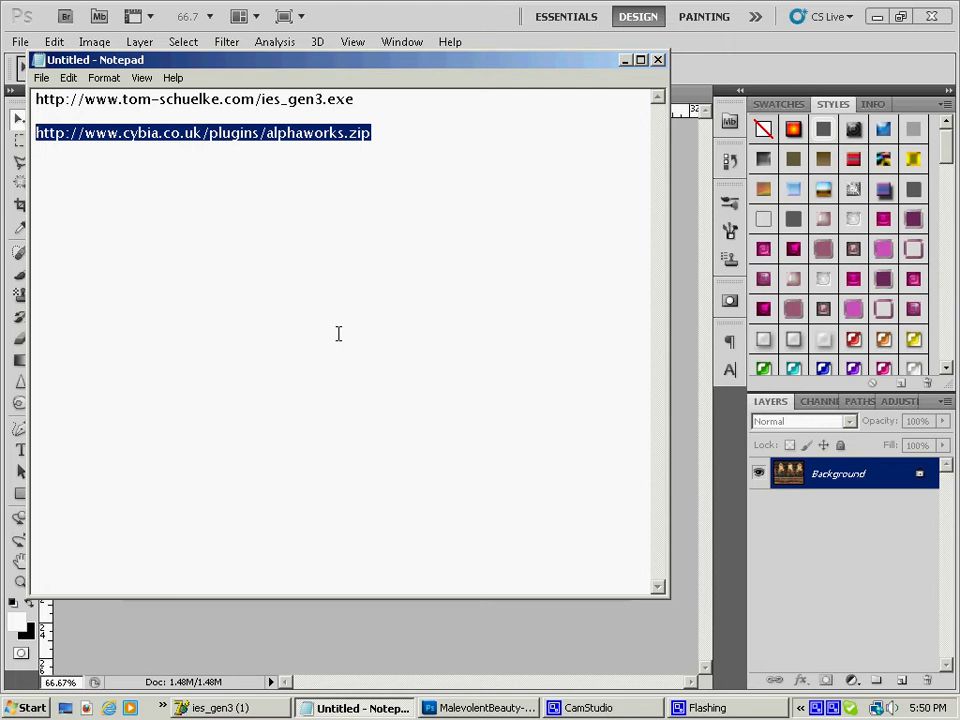
{"action": "left_click", "coordinate": [624, 60]}
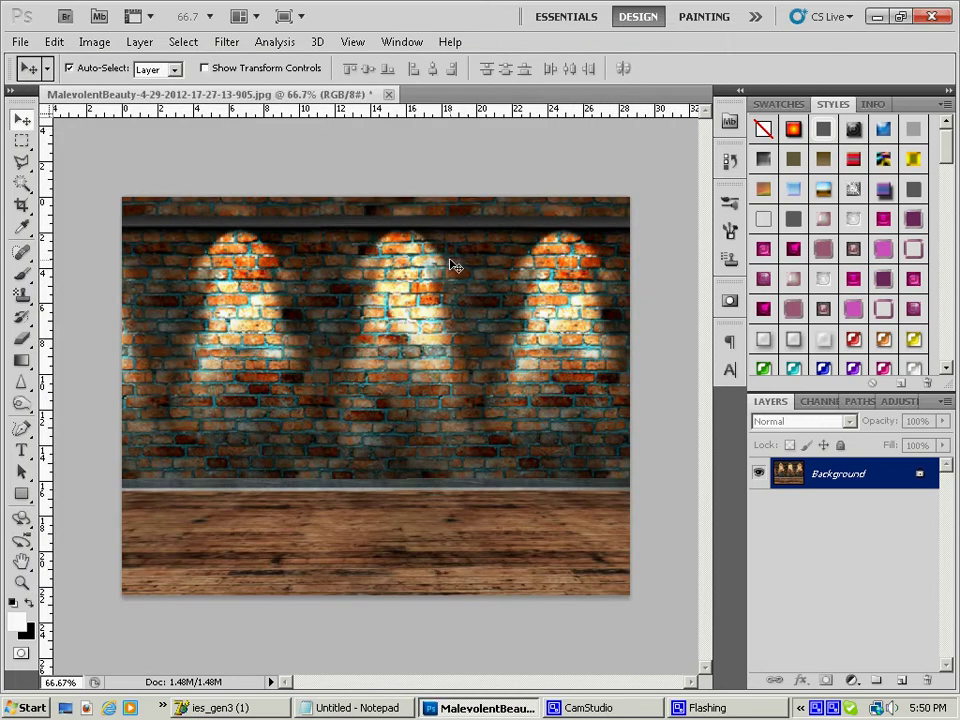
Create a new document using the 512 px X 512 px preset
{"action": "left_click", "coordinate": [19, 41]}
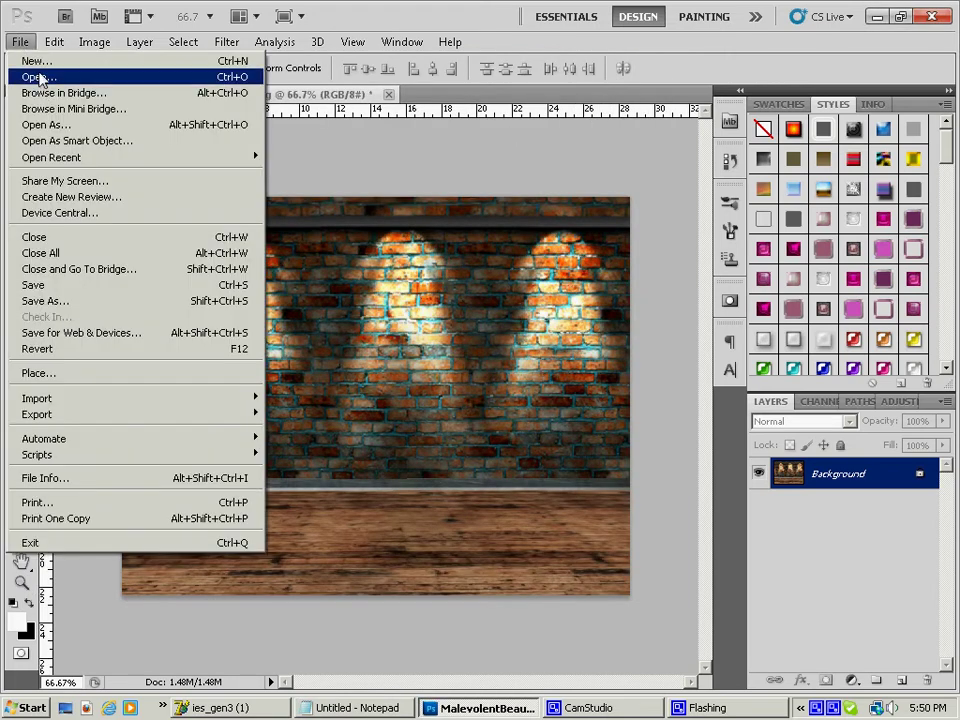
{"action": "left_click", "coordinate": [43, 60]}
{"action": "left_click", "coordinate": [340, 190]}
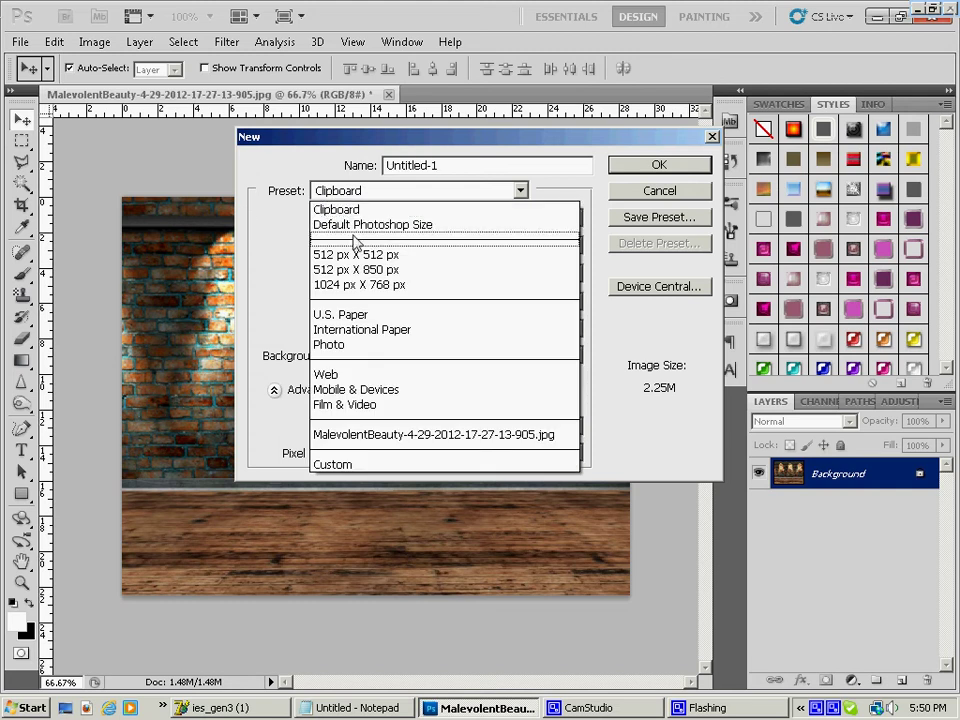
{"action": "left_click", "coordinate": [354, 251]}
{"action": "left_click", "coordinate": [657, 167]}
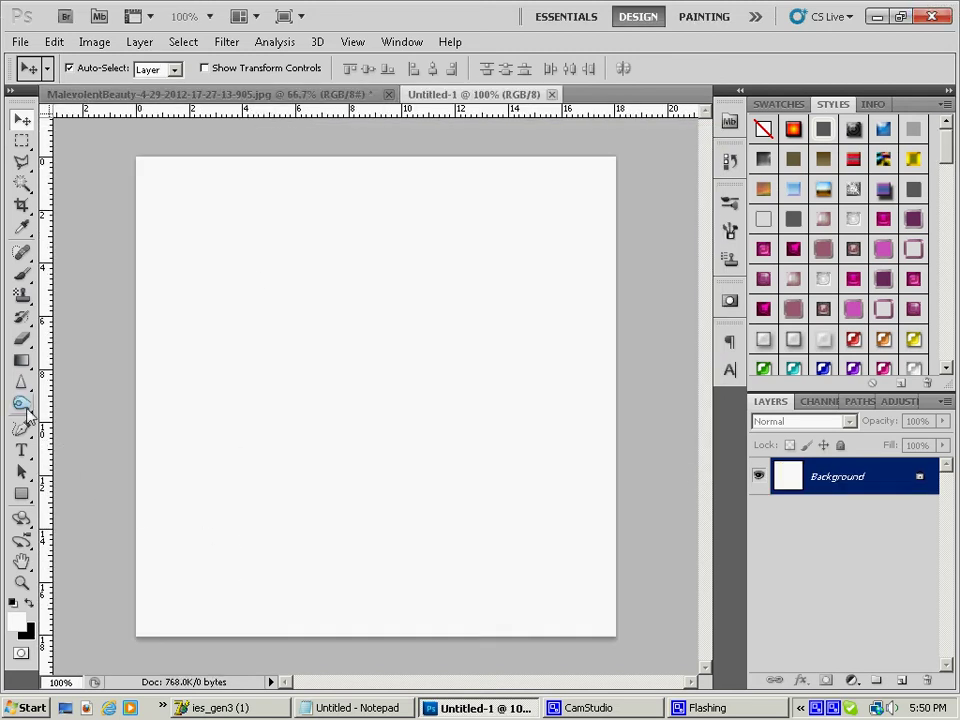
Fill the blank canvas with a polka-dot pattern using the Paint Bucket in Pattern mode
{"action": "left_click_drag", "start_coordinate": [22, 366], "coordinate": [72, 378]}
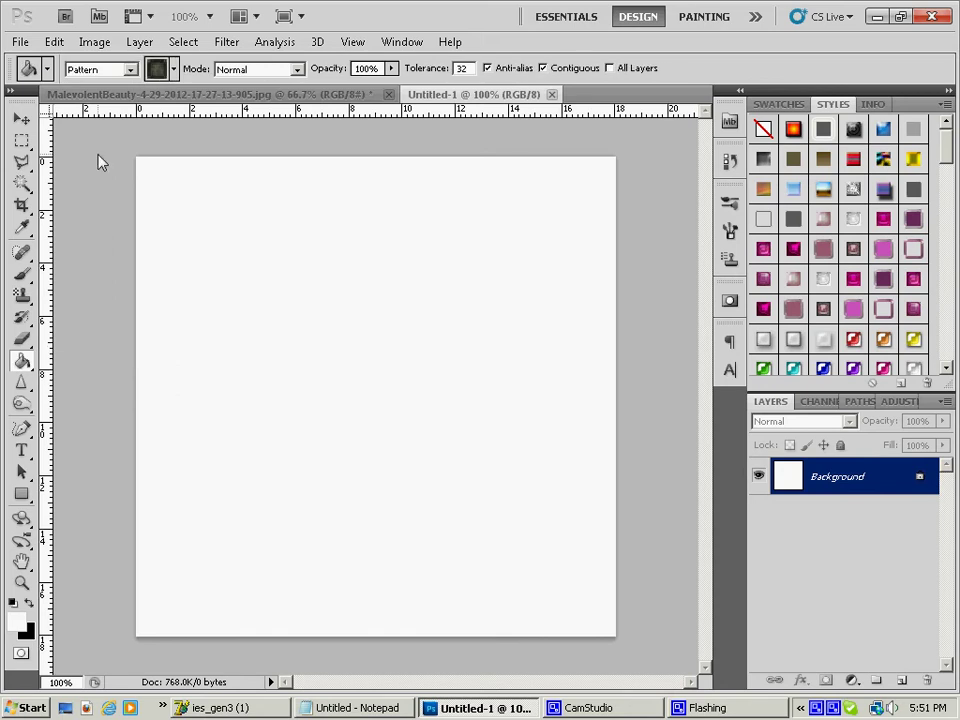
{"action": "left_click", "coordinate": [174, 70]}
{"action": "left_click_drag", "start_coordinate": [241, 116], "coordinate": [240, 200]}
{"action": "left_click", "coordinate": [158, 200]}
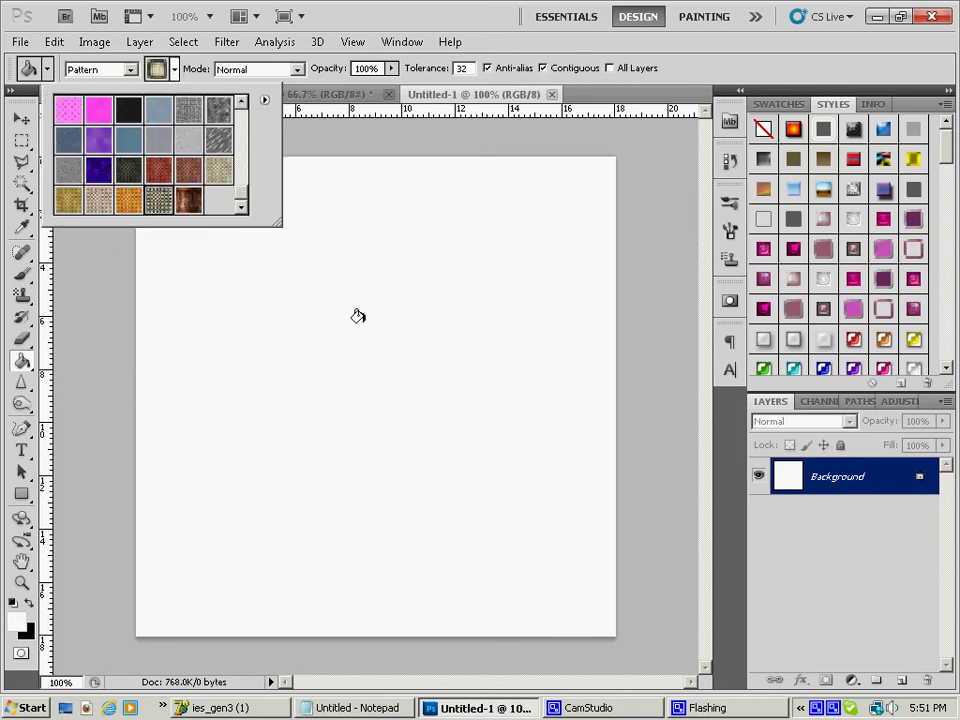
{"action": "left_click", "coordinate": [340, 322]}
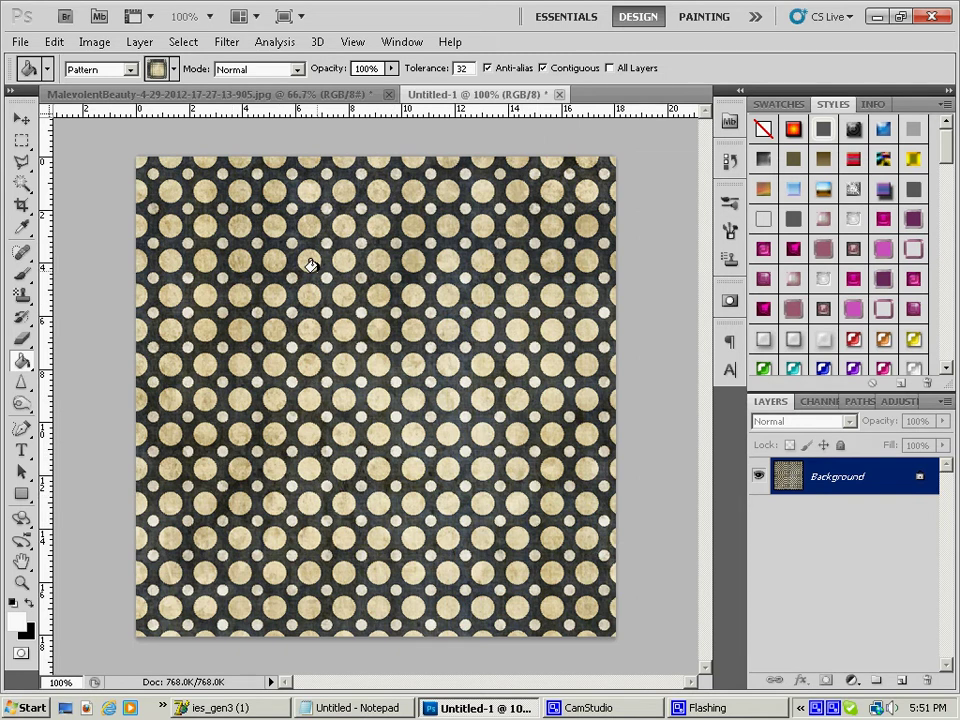
Undo the polka dots and refill the canvas with the dark yellow striped pattern
{"action": "key", "text": "ctrl+z"}
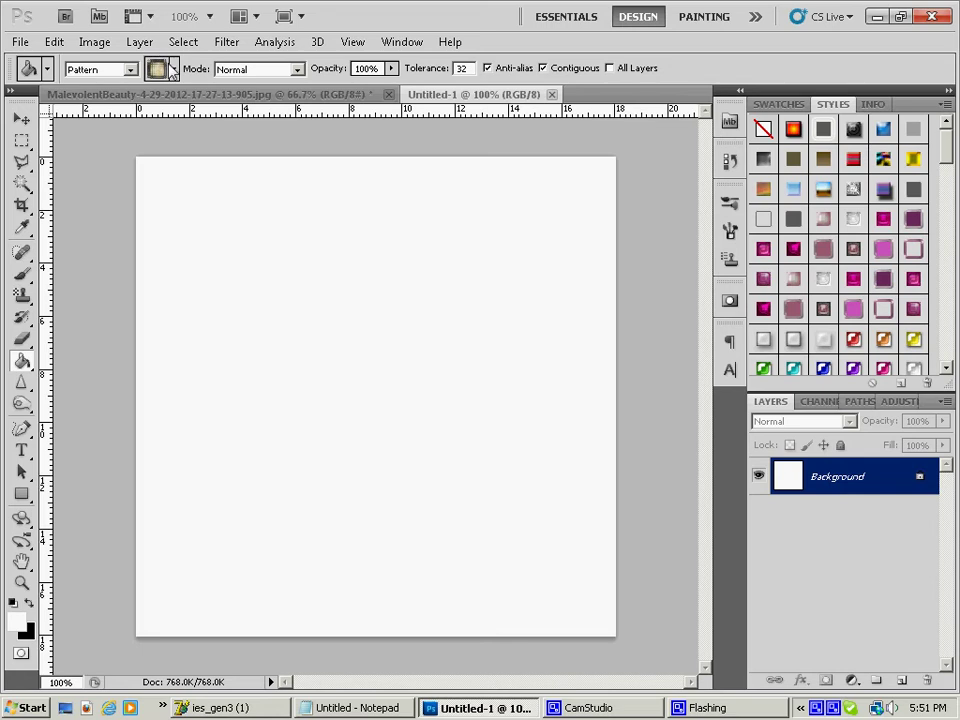
{"action": "left_click", "coordinate": [157, 68]}
{"action": "scroll", "coordinate": [187, 175], "scroll_direction": "up", "scroll_amount": 5}
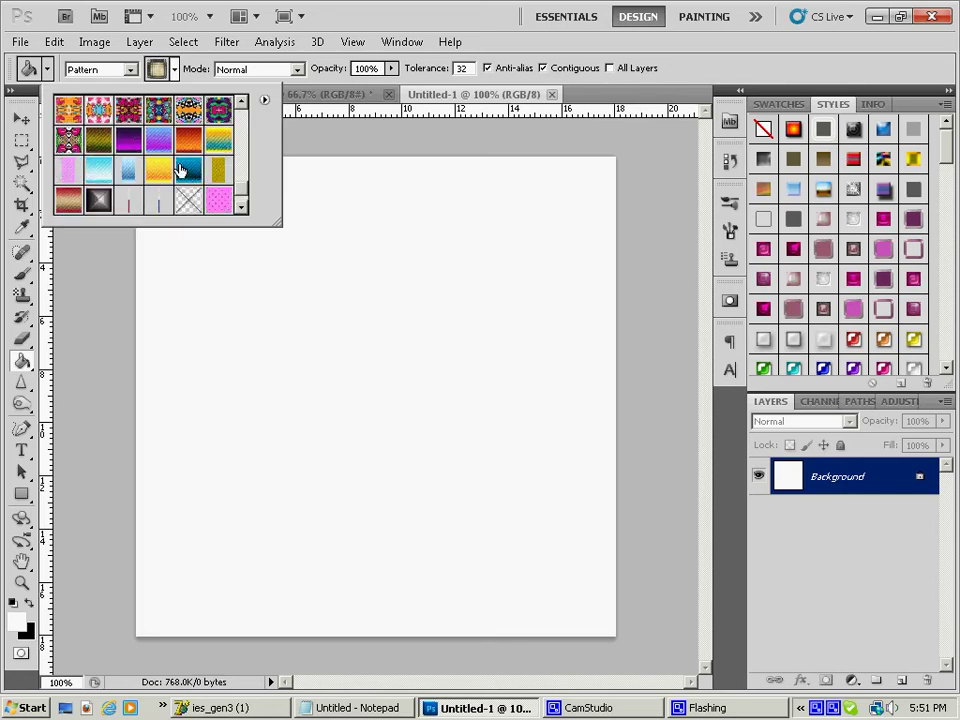
{"action": "double_click", "coordinate": [186, 171]}
{"action": "left_click", "coordinate": [308, 305]}
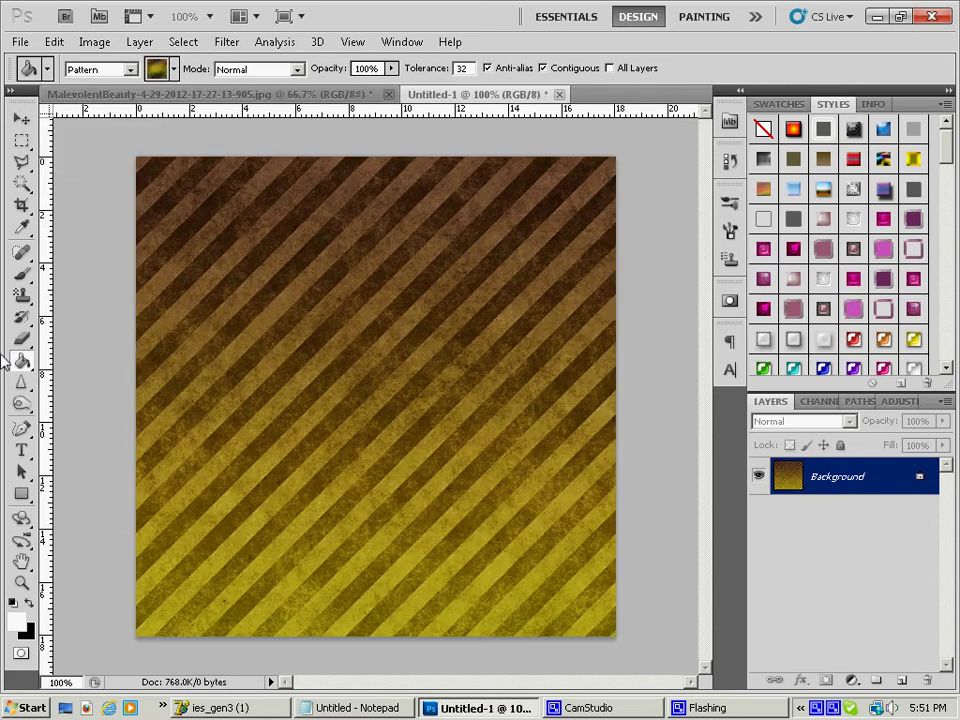
Set the foreground to #5e5d5d and draw a thin grey rectangle across the upper canvas
{"action": "left_click", "coordinate": [16, 625]}
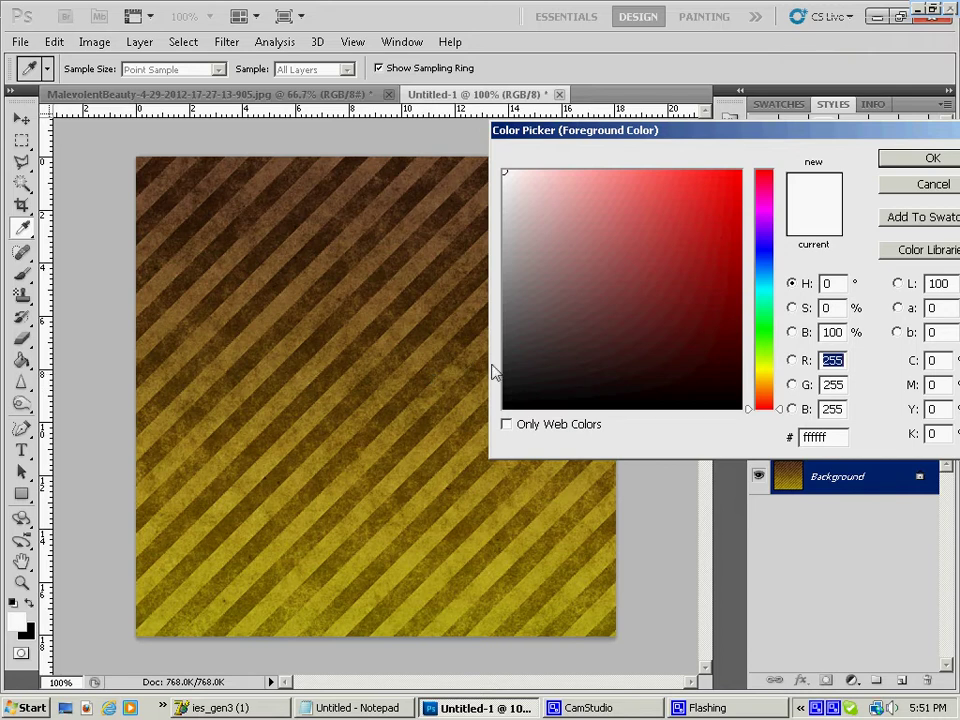
{"action": "left_click", "coordinate": [505, 320]}
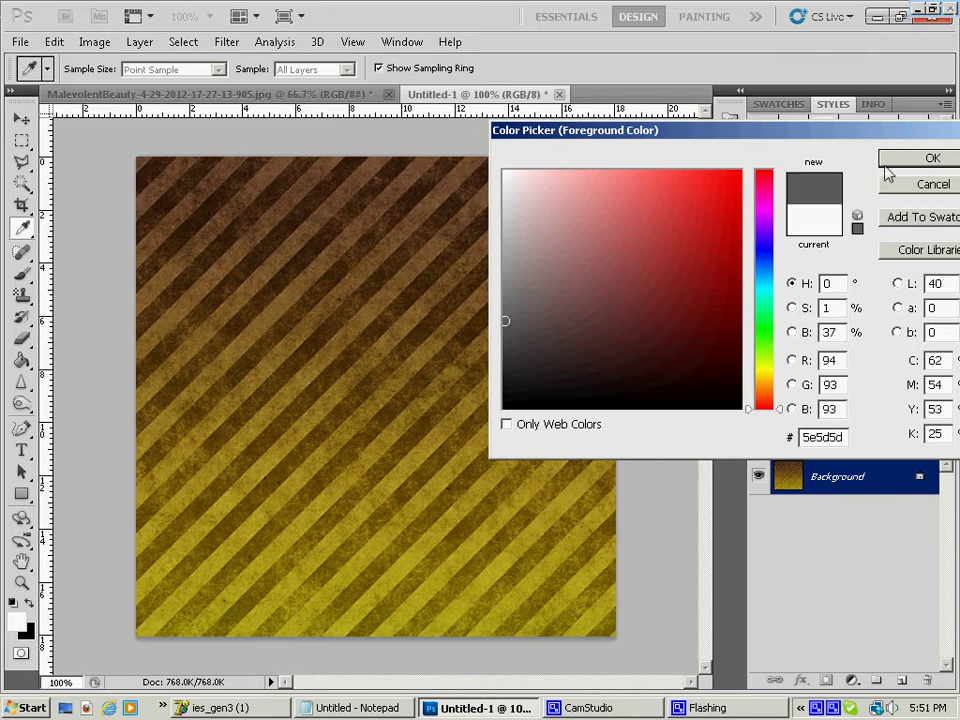
{"action": "key", "text": "Return"}
{"action": "key", "text": "g"}
{"action": "left_click", "coordinate": [22, 494]}
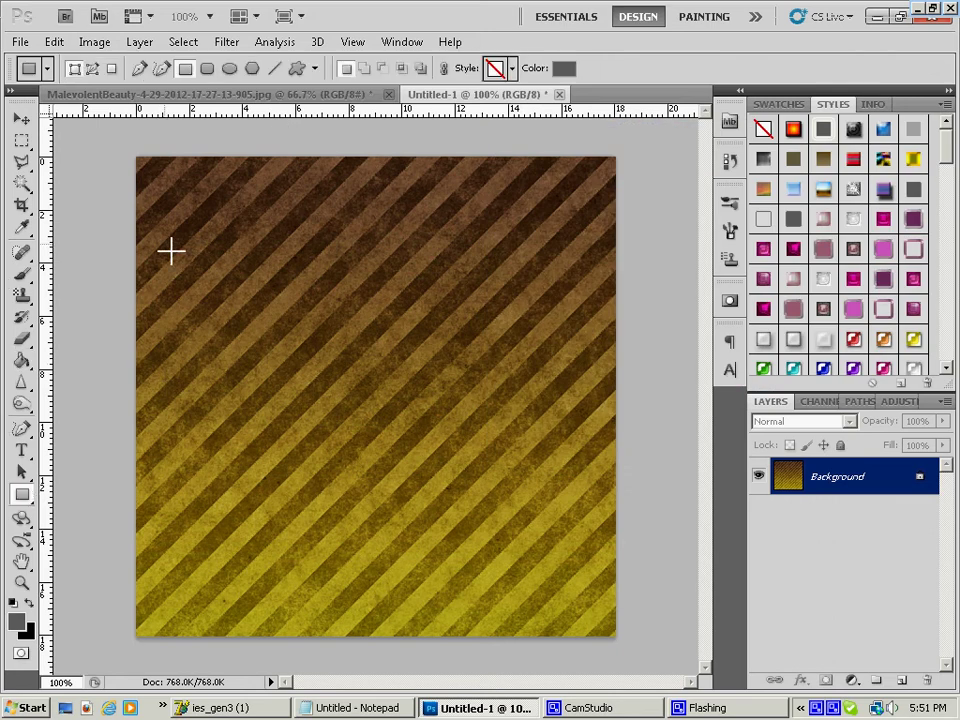
{"action": "left_click_drag", "start_coordinate": [124, 258], "coordinate": [625, 284]}
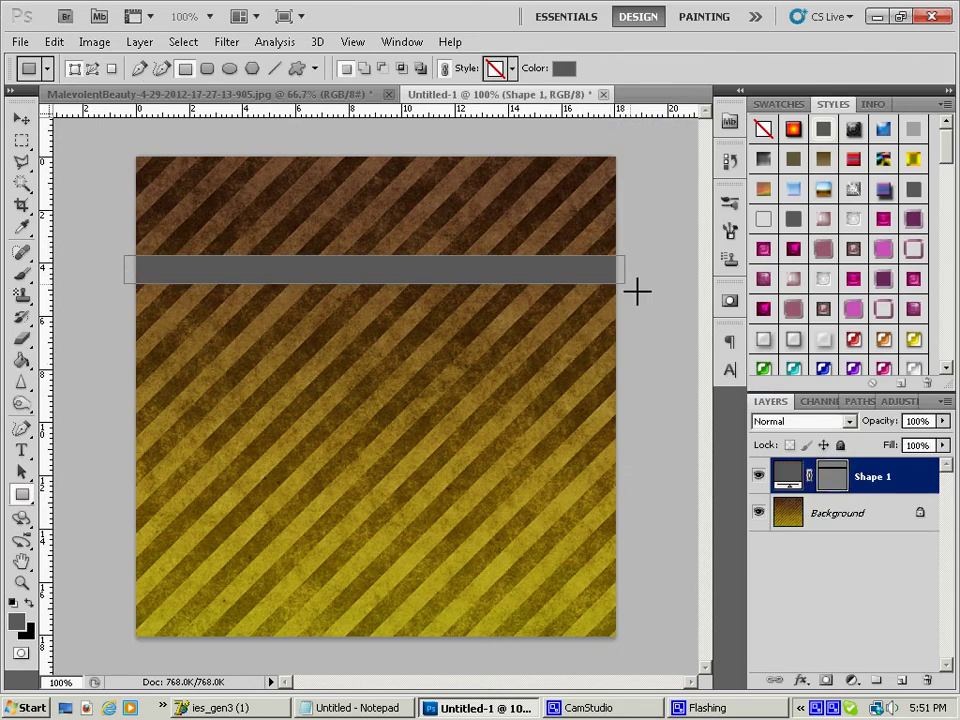
Nudge the grey bar up slightly, rasterize Shape 1, and add a new empty layer
{"action": "left_click", "coordinate": [22, 119]}
{"action": "key", "text": "Up"}
{"action": "key", "text": "Up"}
{"action": "key", "text": "Up"}
{"action": "key", "text": "Up"}
{"action": "key", "text": "Up"}
{"action": "key", "text": "Up"}
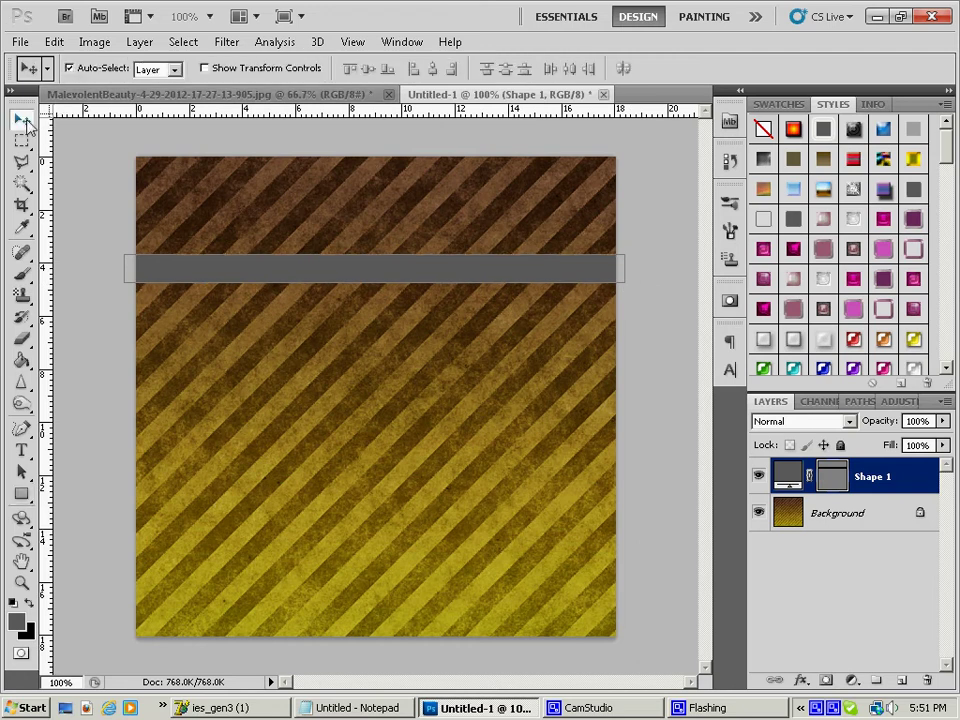
{"action": "key", "text": "Up"}
{"action": "key", "text": "Up"}
{"action": "key", "text": "Up"}
{"action": "key", "text": "Up"}
{"action": "key", "text": "Up"}
{"action": "key", "text": "Up"}
{"action": "key", "text": "Up"}
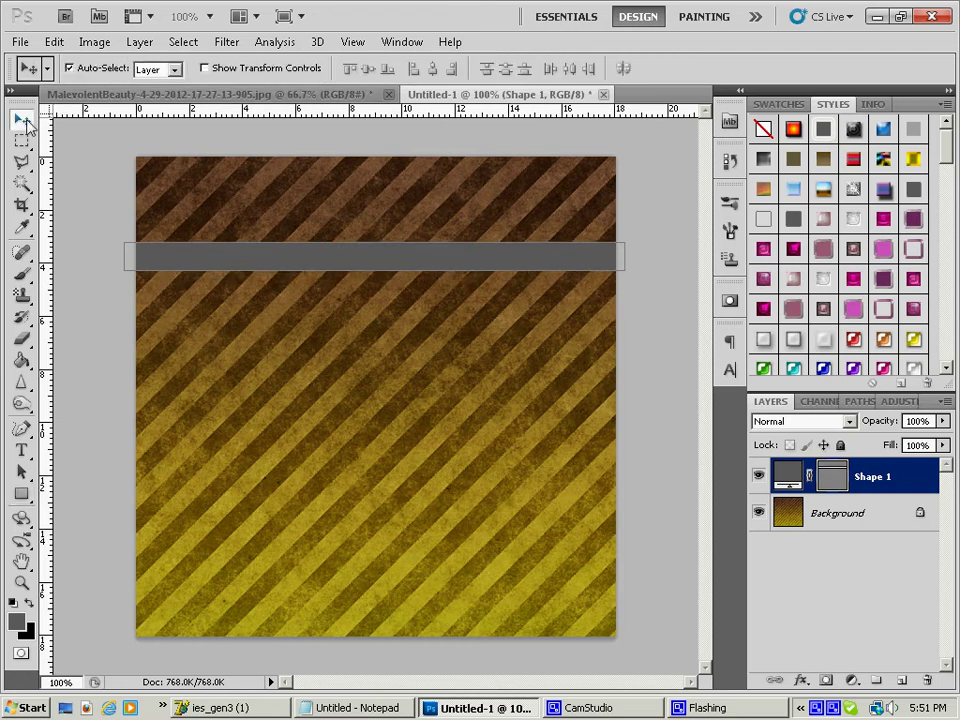
{"action": "right_click", "coordinate": [922, 484]}
{"action": "left_click", "coordinate": [819, 231]}
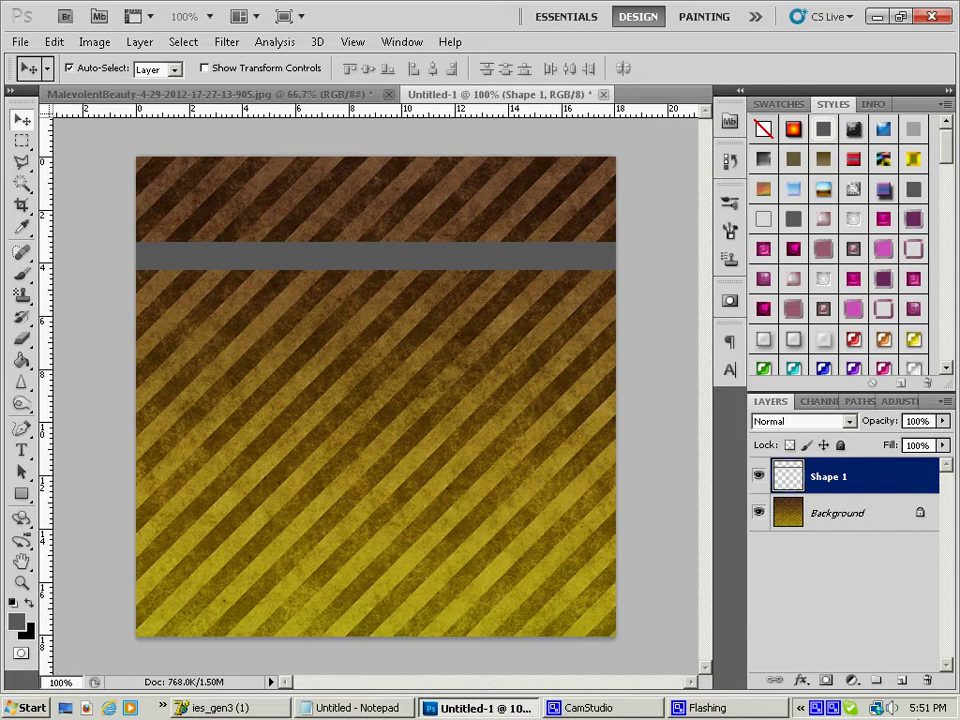
{"action": "key", "text": "ctrl+shift+alt+n"}
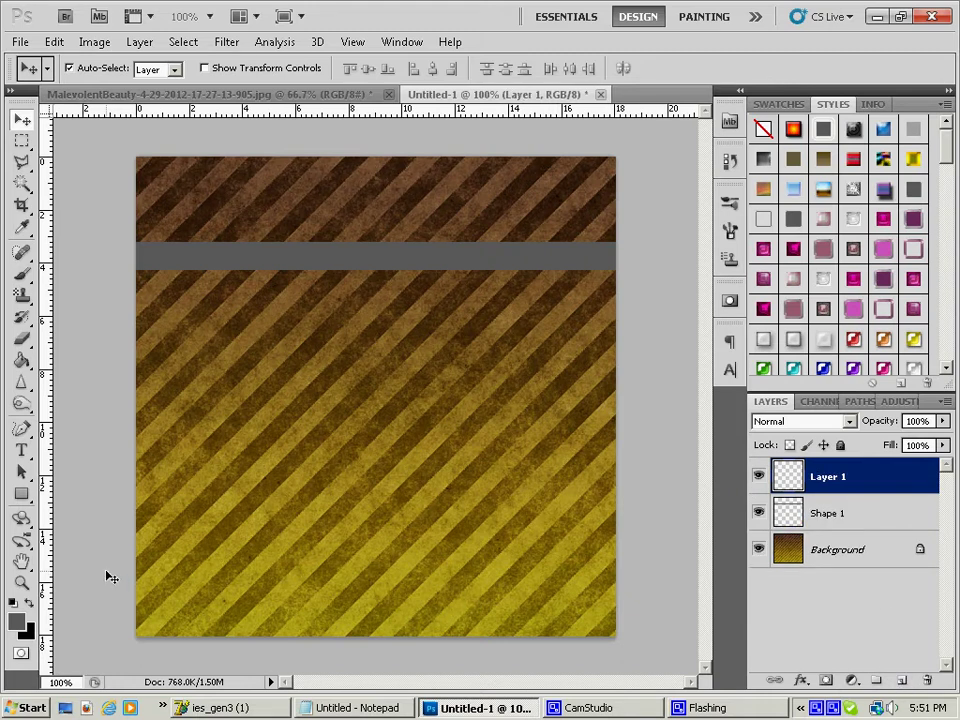
Reset to default black and white and draw a dark gradient along the canvas top
{"action": "key", "text": "d"}
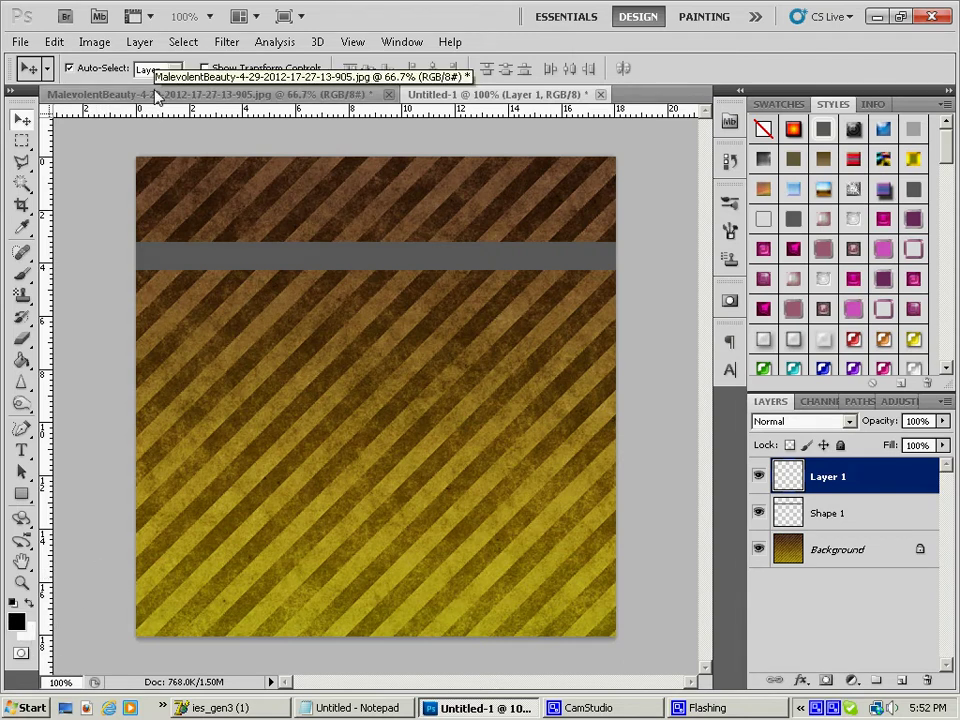
{"action": "left_click", "coordinate": [22, 360]}
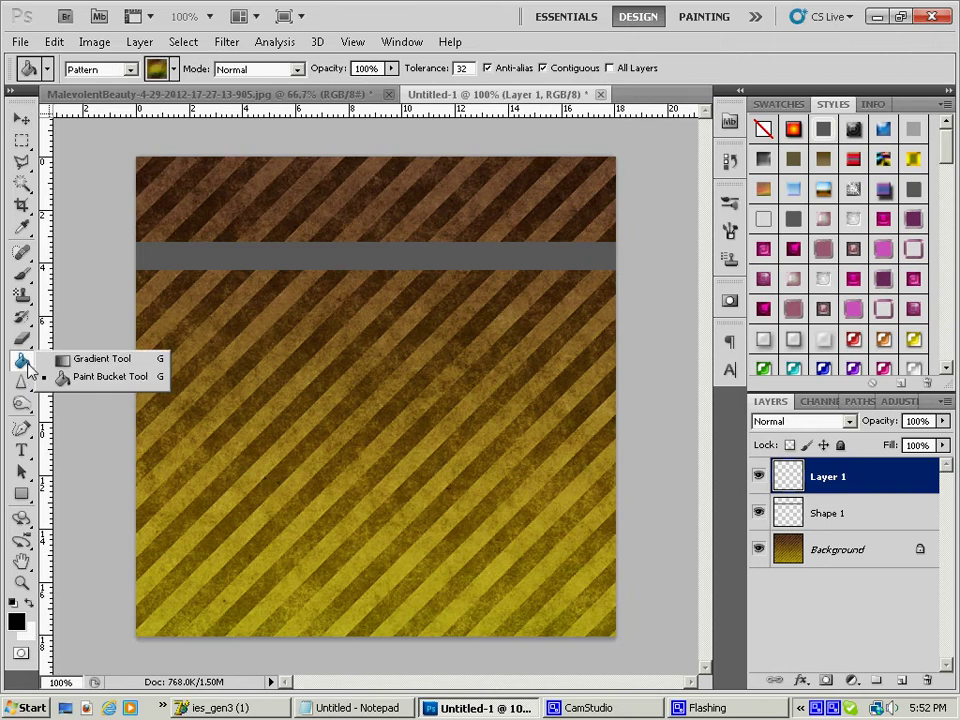
{"action": "left_click", "coordinate": [98, 358]}
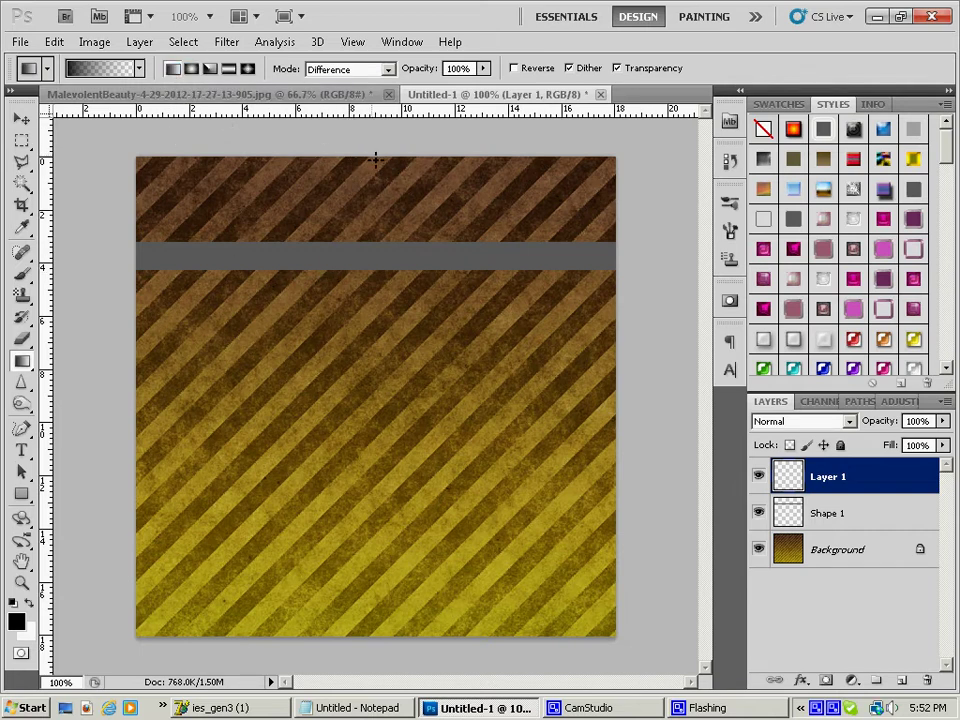
{"action": "left_click_drag", "start_coordinate": [375, 158], "coordinate": [374, 212]}
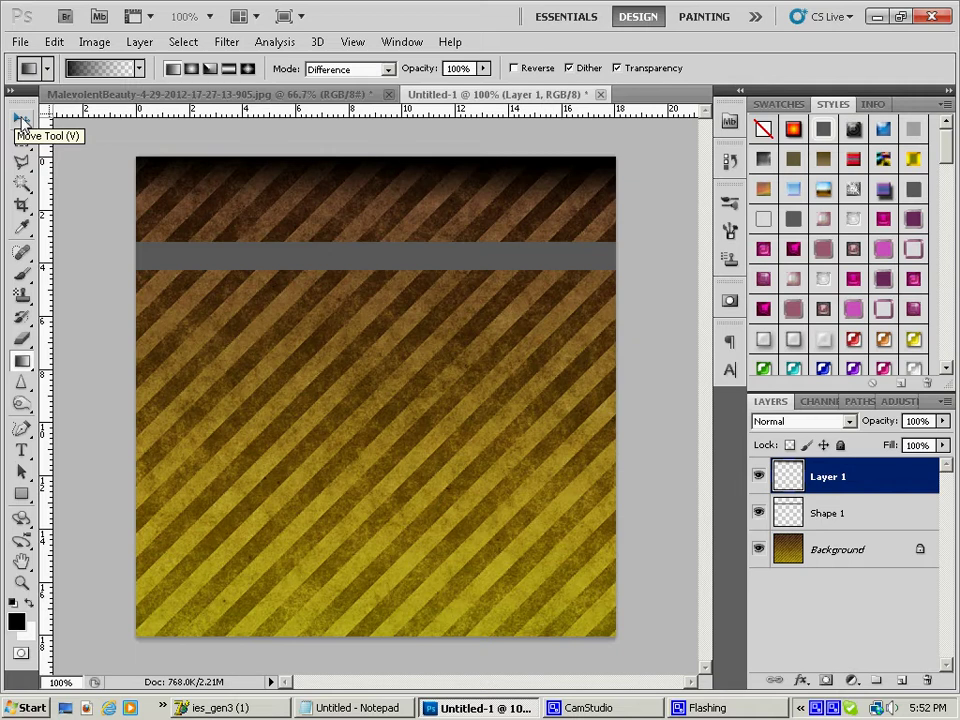
Move the black gradient band below the grey bar and put Layer 1 beneath Shape 1
{"action": "left_click", "coordinate": [21, 118]}
{"action": "left_click_drag", "start_coordinate": [349, 169], "coordinate": [341, 261]}
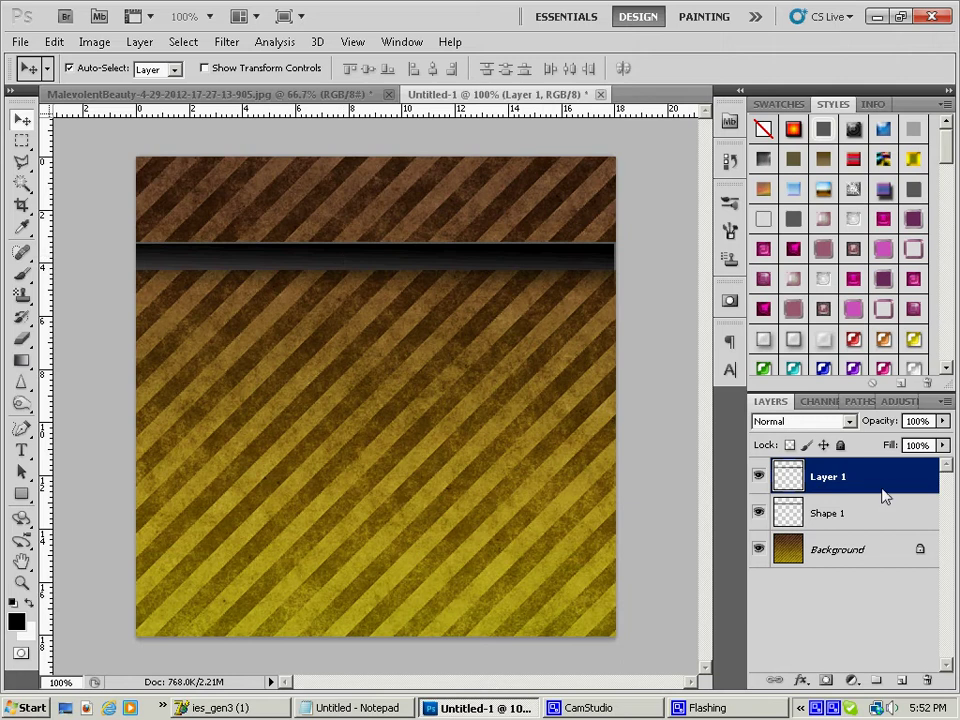
{"action": "left_click_drag", "start_coordinate": [880, 492], "coordinate": [872, 530]}
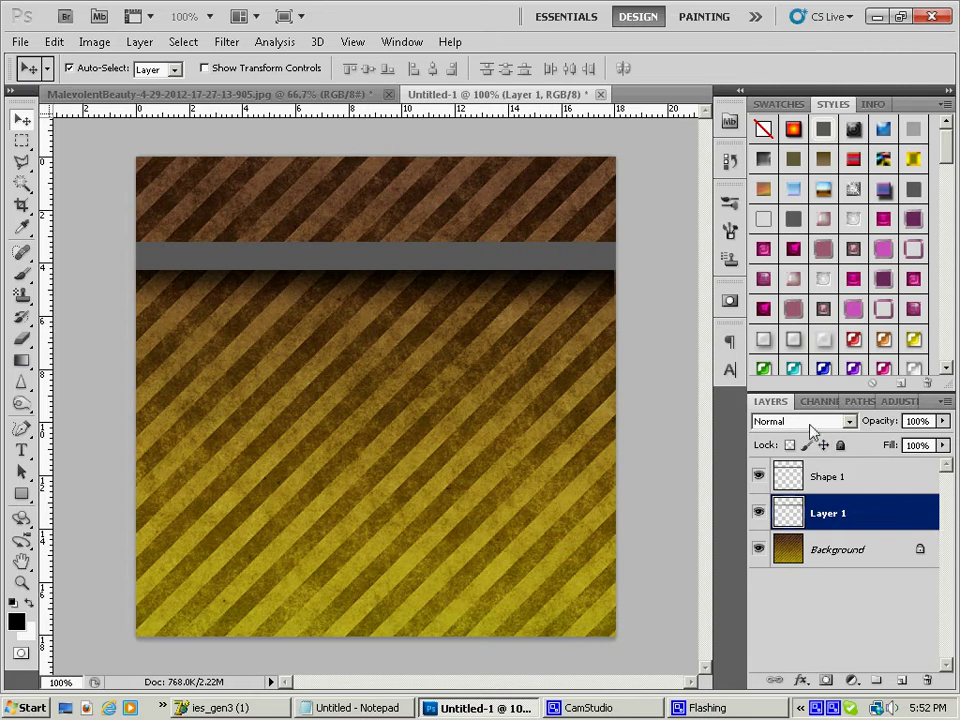
Set Layer 1 to Overlay blend mode and change its opacity from 50% to 80%
{"action": "left_click", "coordinate": [770, 421]}
{"action": "left_click", "coordinate": [784, 234]}
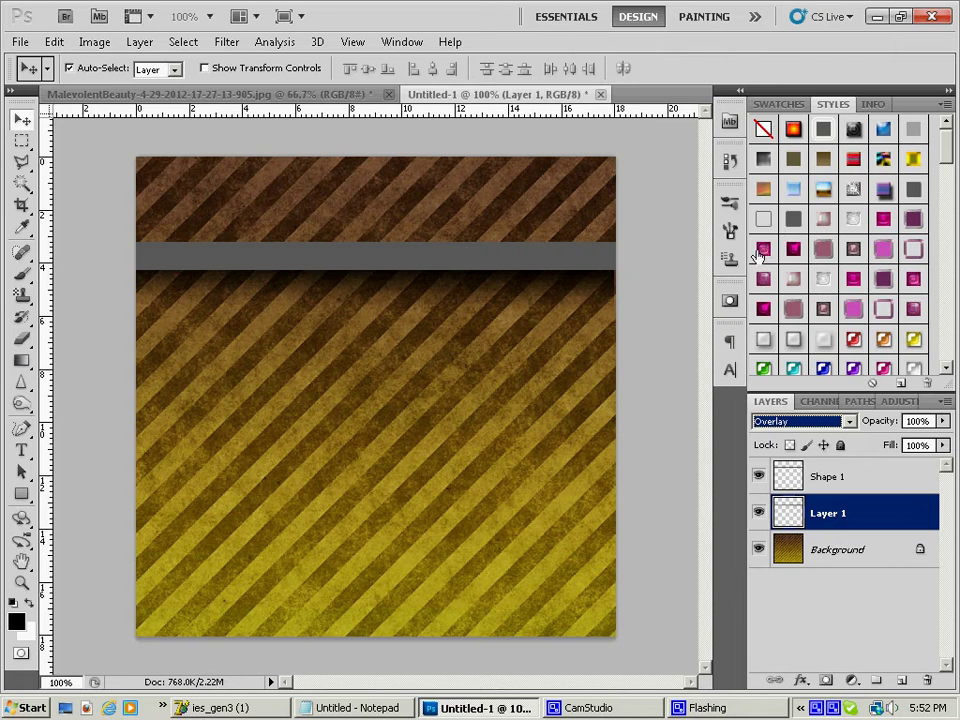
{"action": "left_click", "coordinate": [915, 421]}
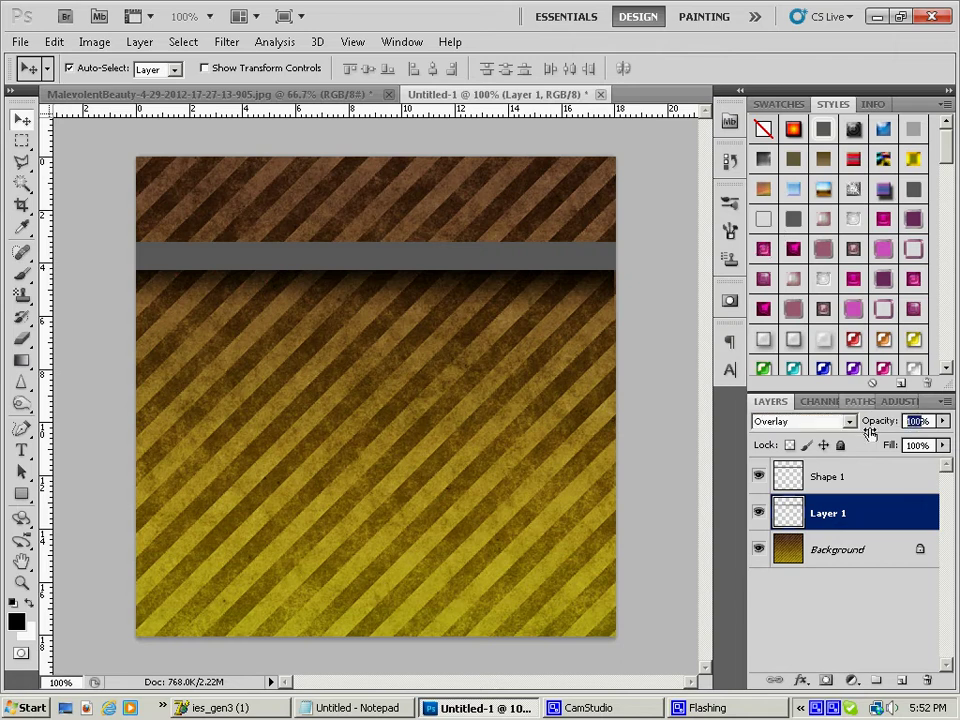
{"action": "type", "text": "50"}
{"action": "key", "text": "Return"}
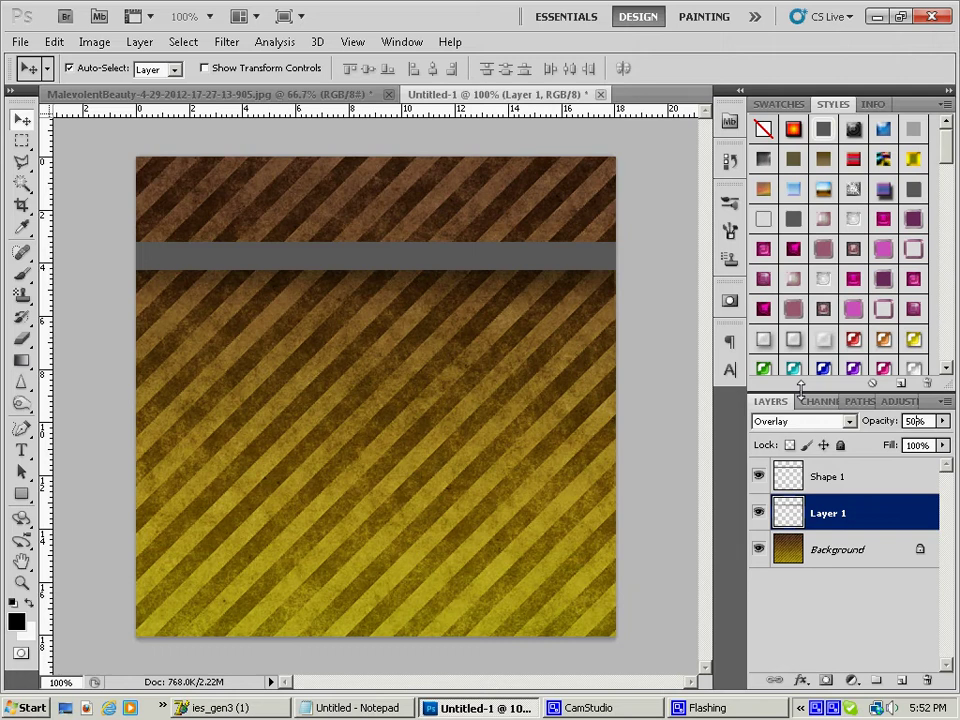
{"action": "left_click", "coordinate": [916, 421]}
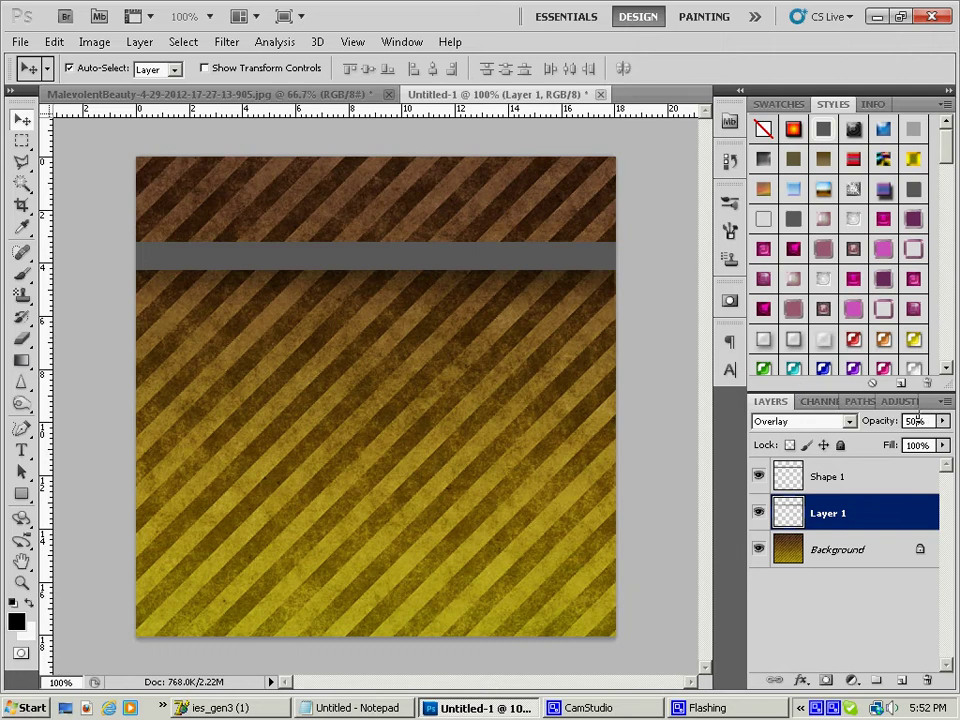
{"action": "type", "text": "80"}
{"action": "key", "text": "Return"}
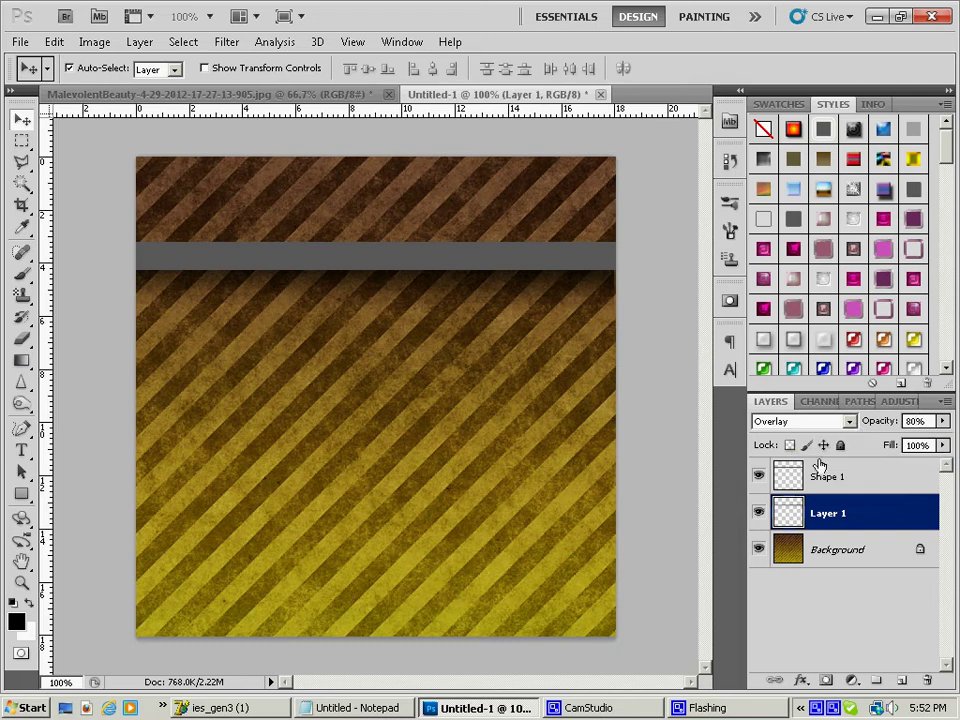
Duplicate Layer 1 and move the copy above Shape 1, leaving its blend mode Normal
{"action": "right_click", "coordinate": [874, 530]}
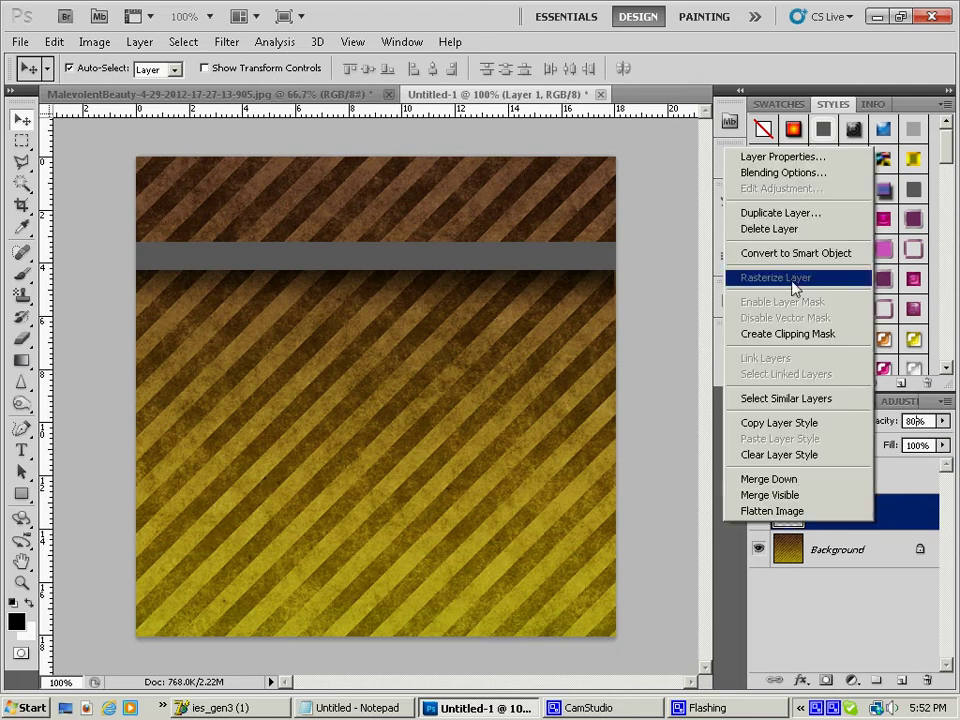
{"action": "left_click", "coordinate": [790, 213]}
{"action": "left_click", "coordinate": [664, 209]}
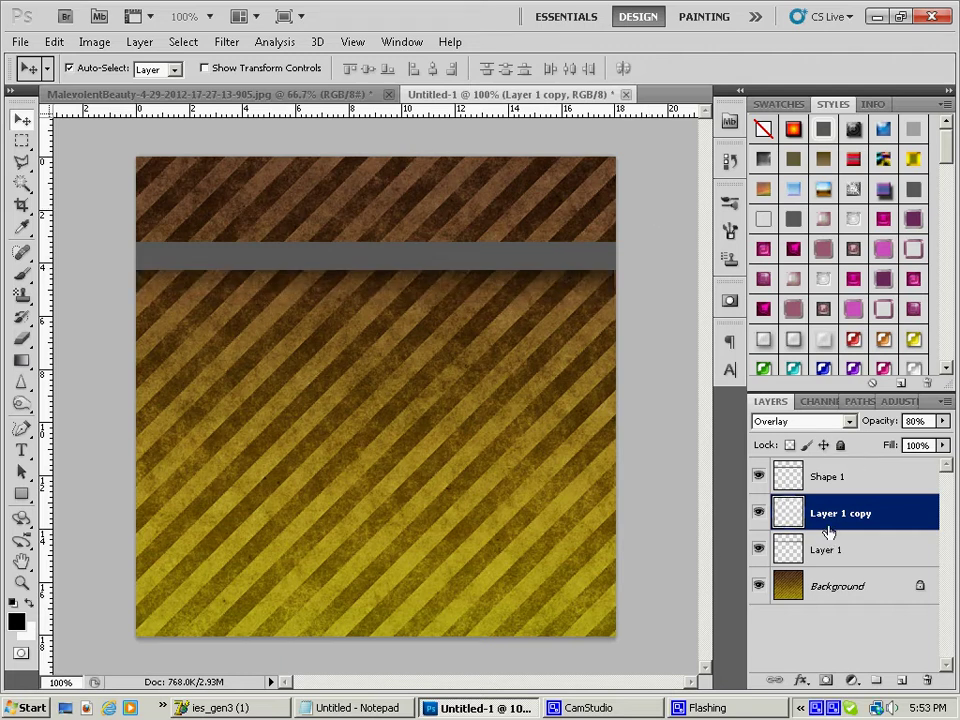
{"action": "left_click_drag", "start_coordinate": [833, 529], "coordinate": [825, 474]}
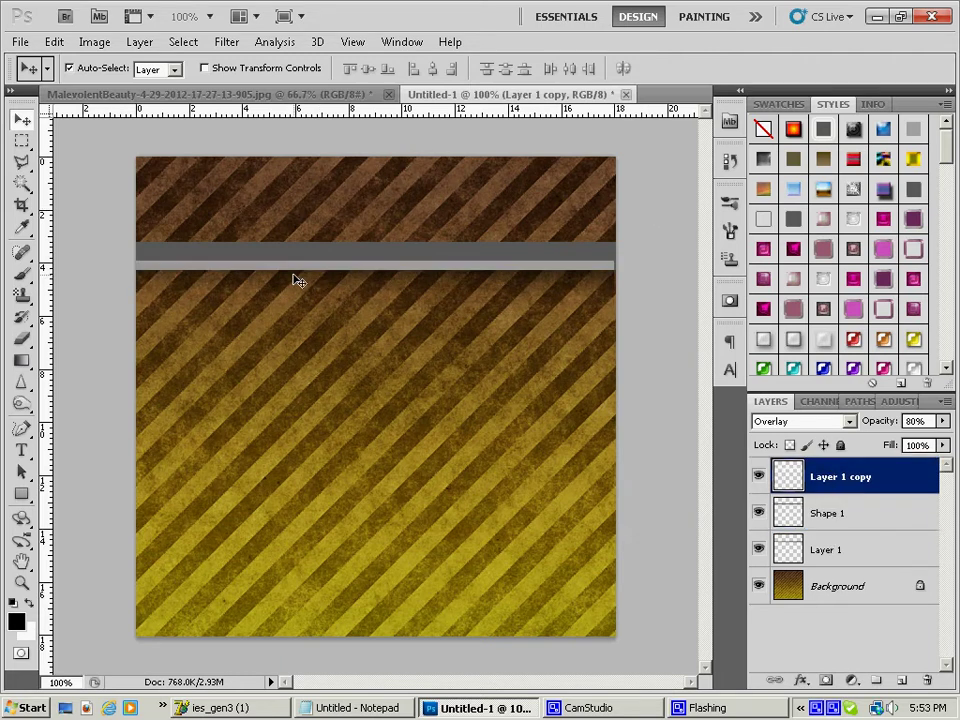
{"action": "left_click", "coordinate": [54, 42]}
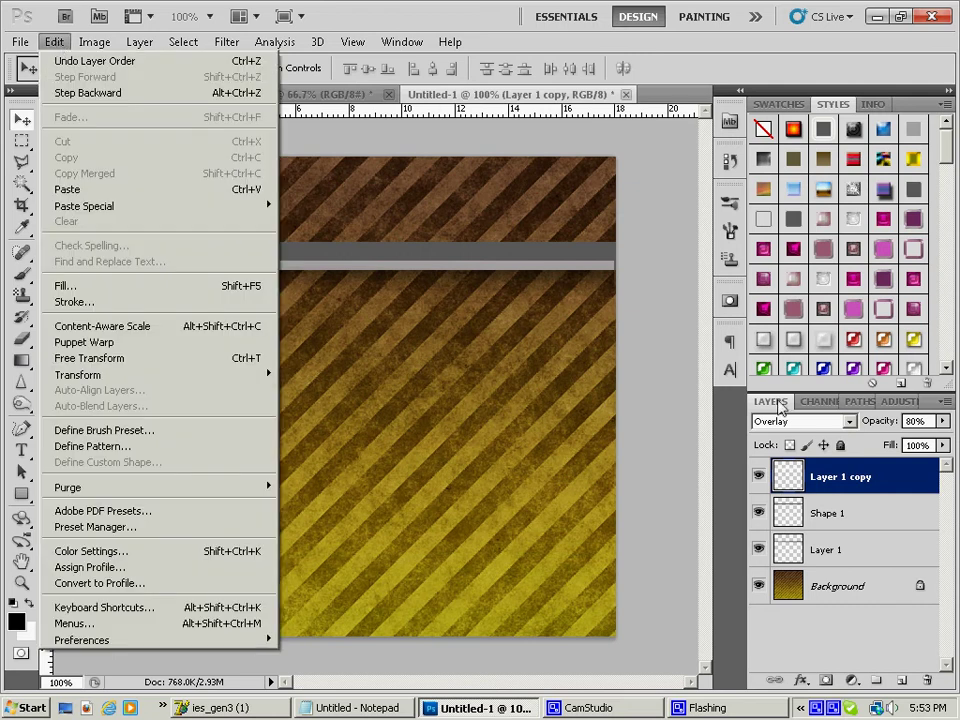
{"action": "left_click", "coordinate": [790, 421]}
{"action": "left_click", "coordinate": [792, 10]}
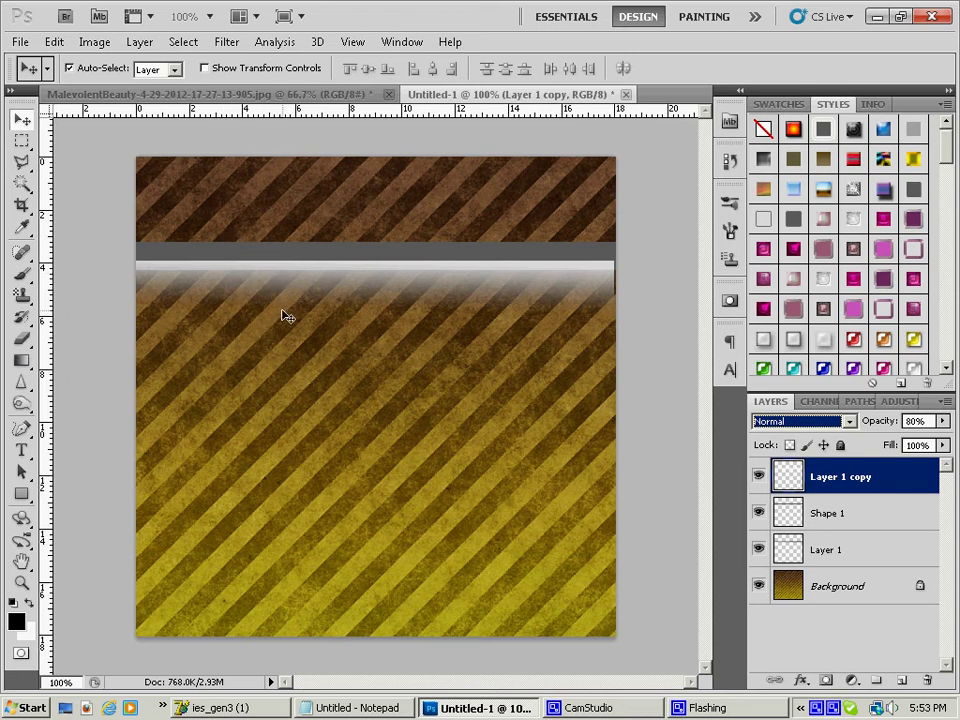
{"action": "key", "text": "Down"}
{"action": "key", "text": "Up"}
Flip the copy vertically and shrink its height to fit over the grey bar
{"action": "left_click", "coordinate": [54, 42]}
{"action": "mouse_move", "coordinate": [104, 376]}
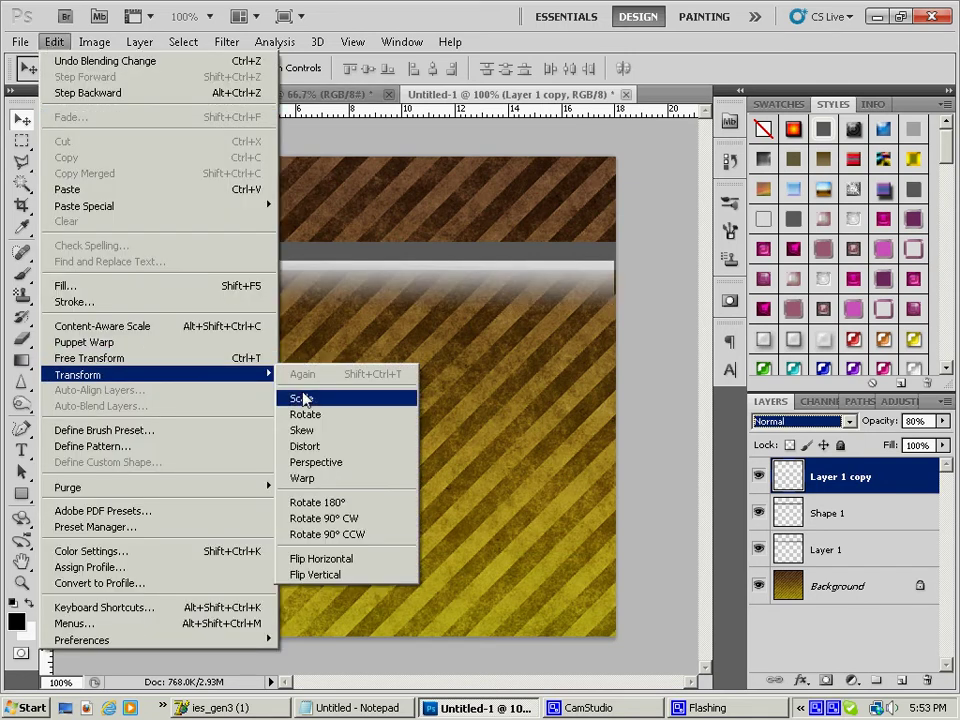
{"action": "left_click", "coordinate": [344, 576]}
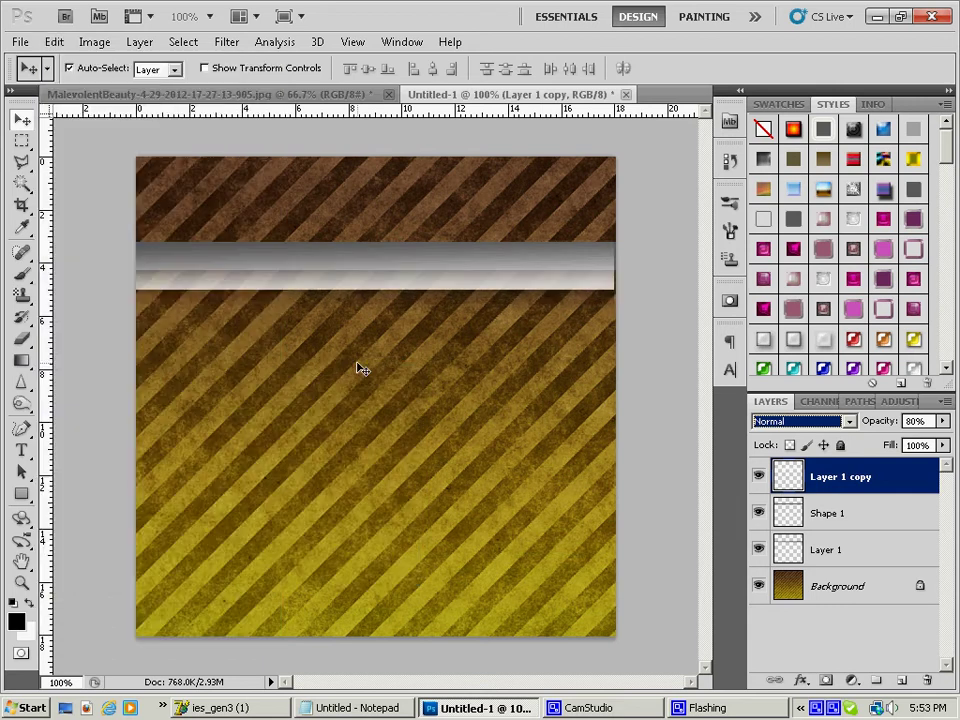
{"action": "mouse_move", "coordinate": [392, 285]}
{"action": "left_mouse_down"}
{"action": "mouse_move", "coordinate": [405, 274]}
{"action": "mouse_move", "coordinate": [393, 270]}
{"action": "left_mouse_up"}
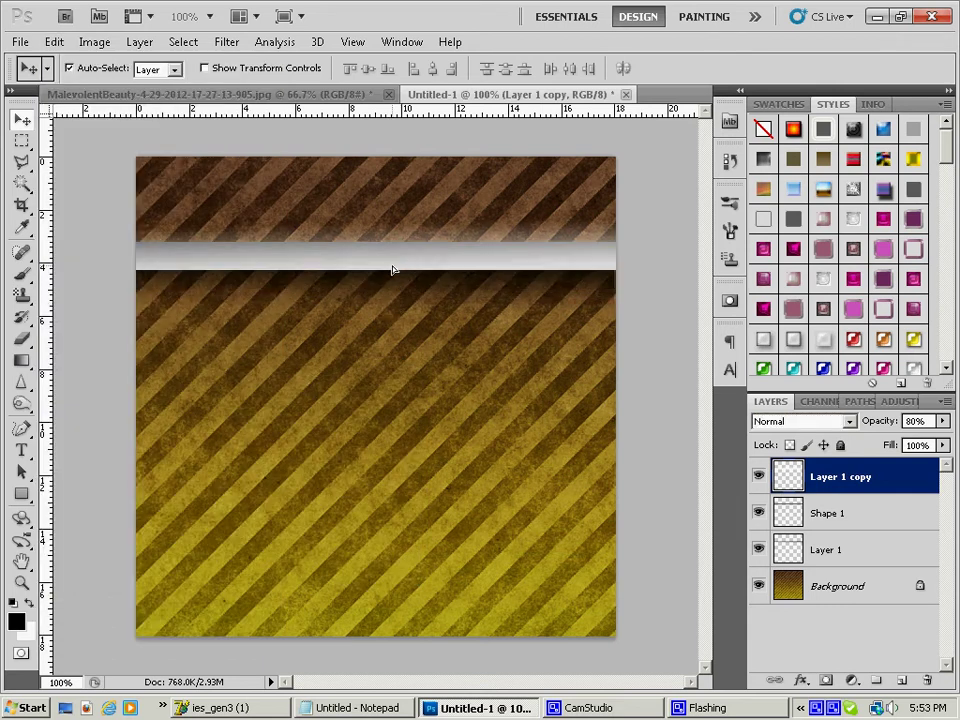
{"action": "left_click", "coordinate": [224, 70]}
{"action": "left_click_drag", "start_coordinate": [378, 214], "coordinate": [377, 242]}
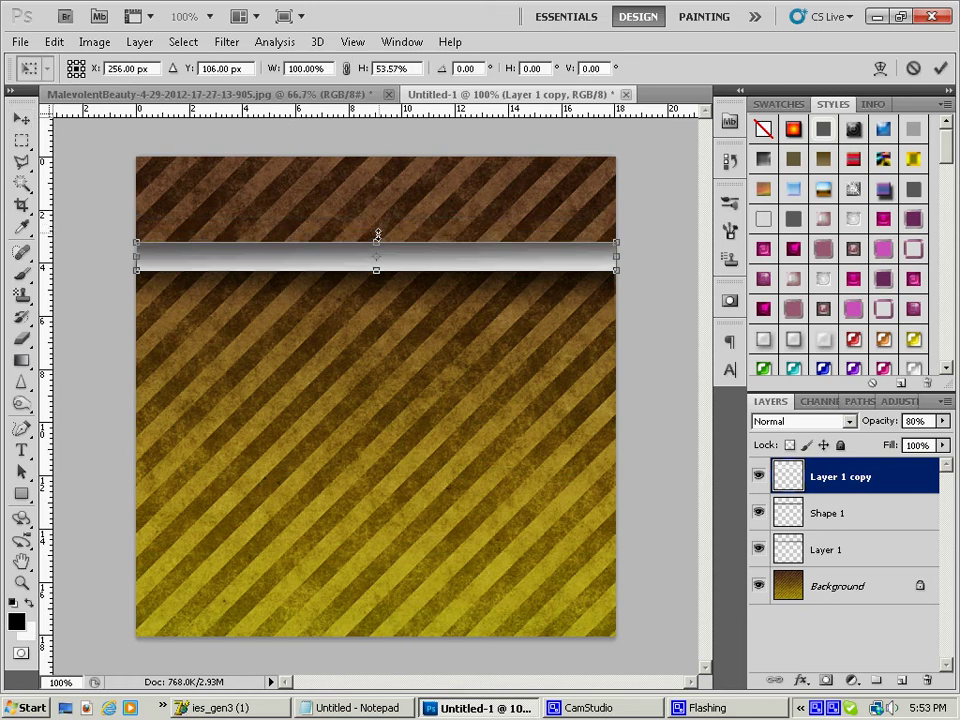
{"action": "left_click", "coordinate": [940, 67]}
Set the Layer 1 copy to Overlay blend mode at 100% opacity
{"action": "left_click", "coordinate": [820, 421]}
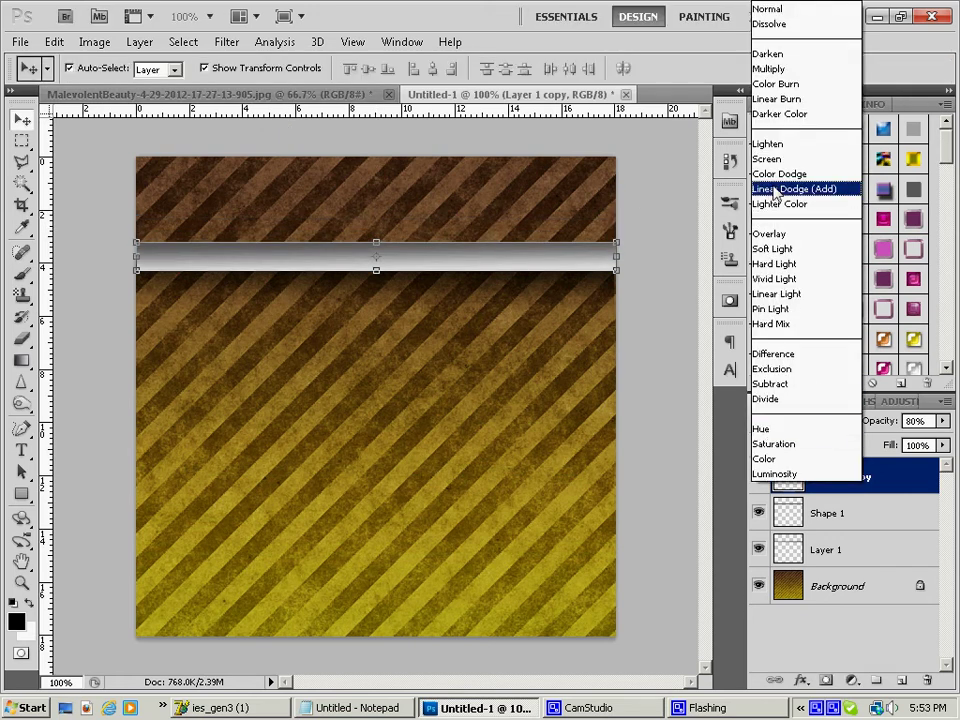
{"action": "left_click", "coordinate": [780, 238]}
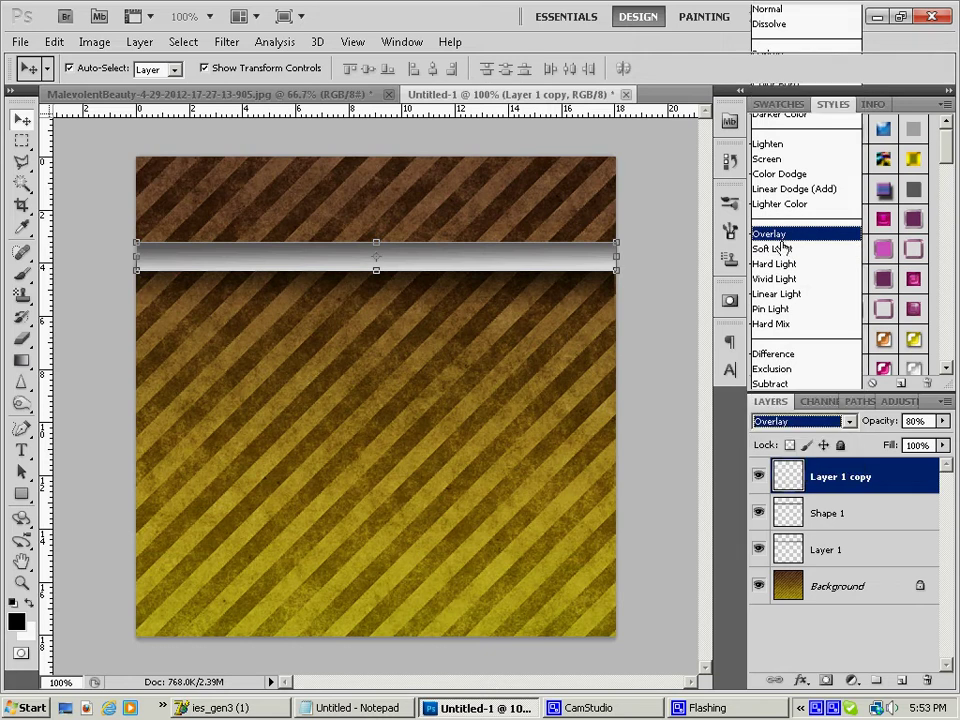
{"action": "left_click", "coordinate": [210, 68]}
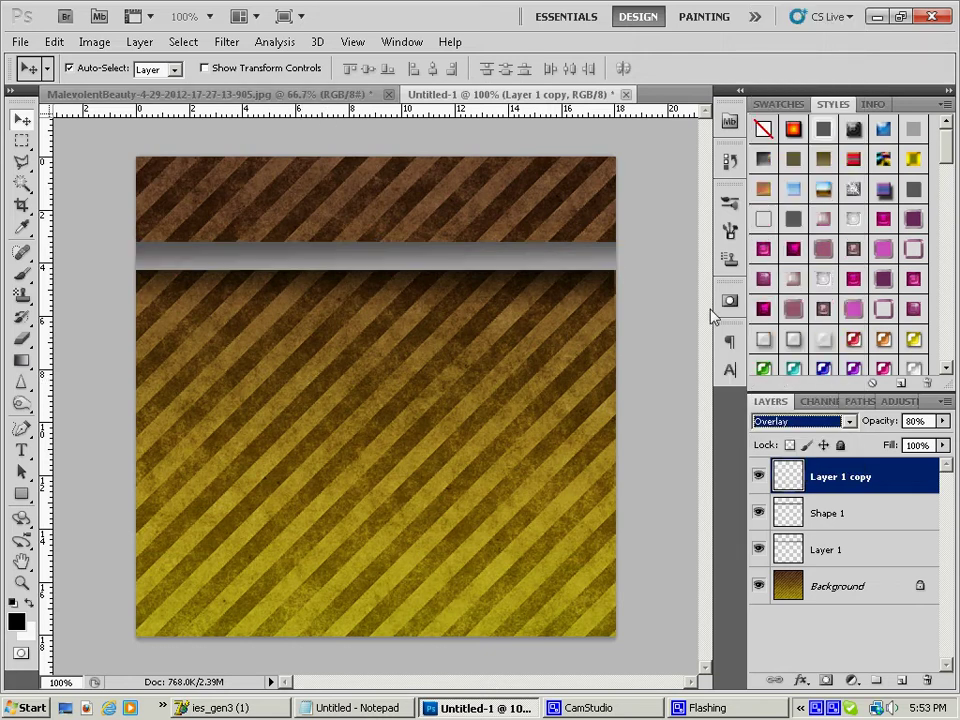
{"action": "left_click", "coordinate": [942, 422]}
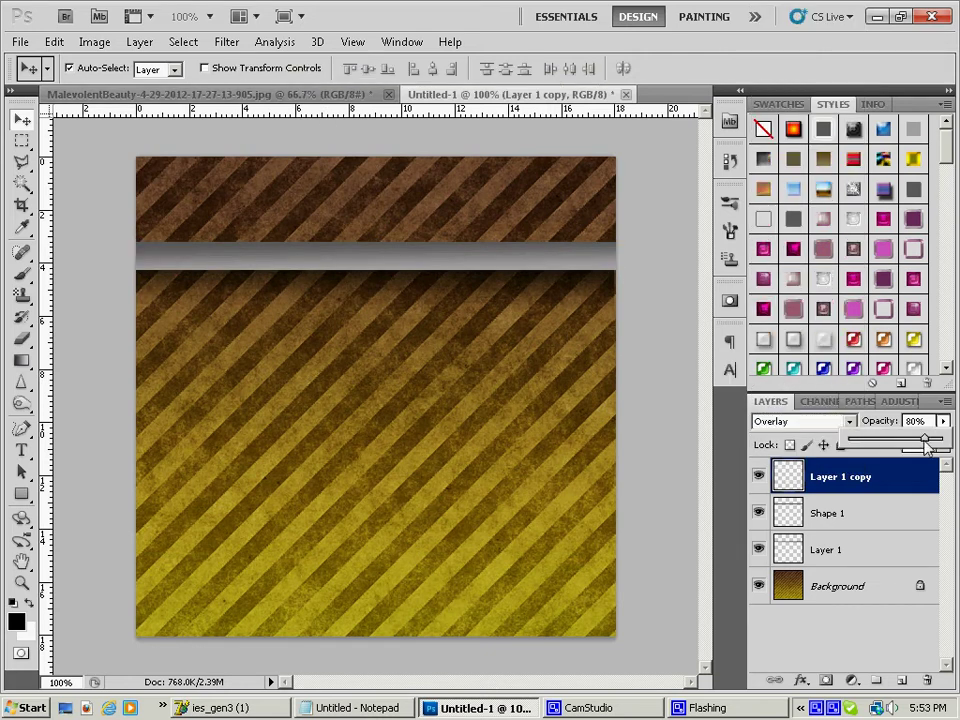
{"action": "left_click_drag", "start_coordinate": [927, 447], "coordinate": [945, 445]}
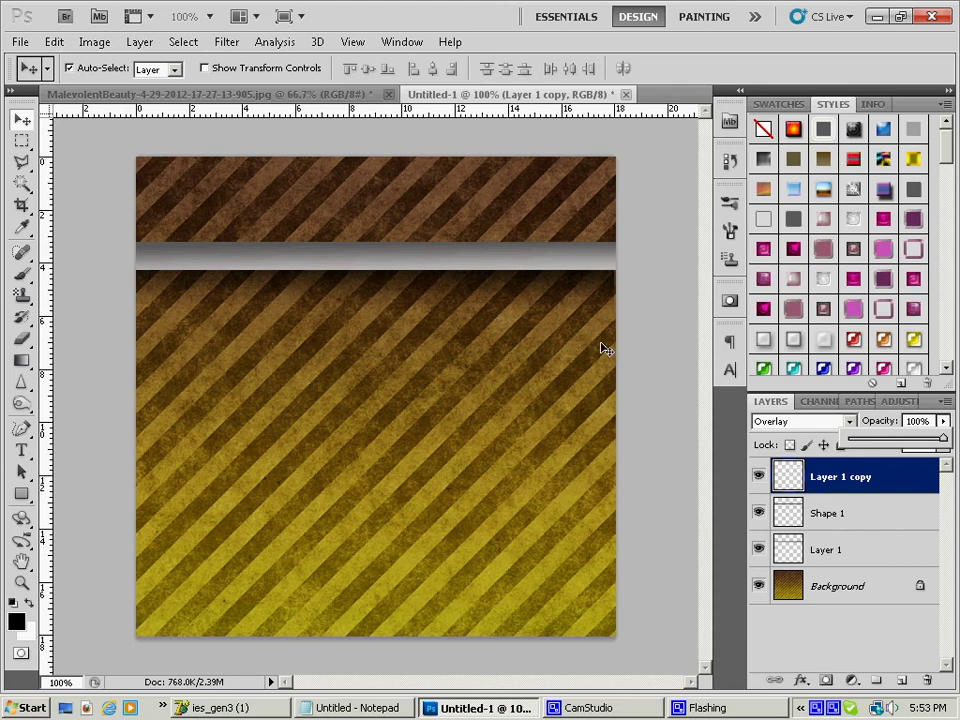
Reshape the red intensity curve in Creator IES into a downward cone and set area of editing to 0.22
{"action": "left_click", "coordinate": [255, 706]}
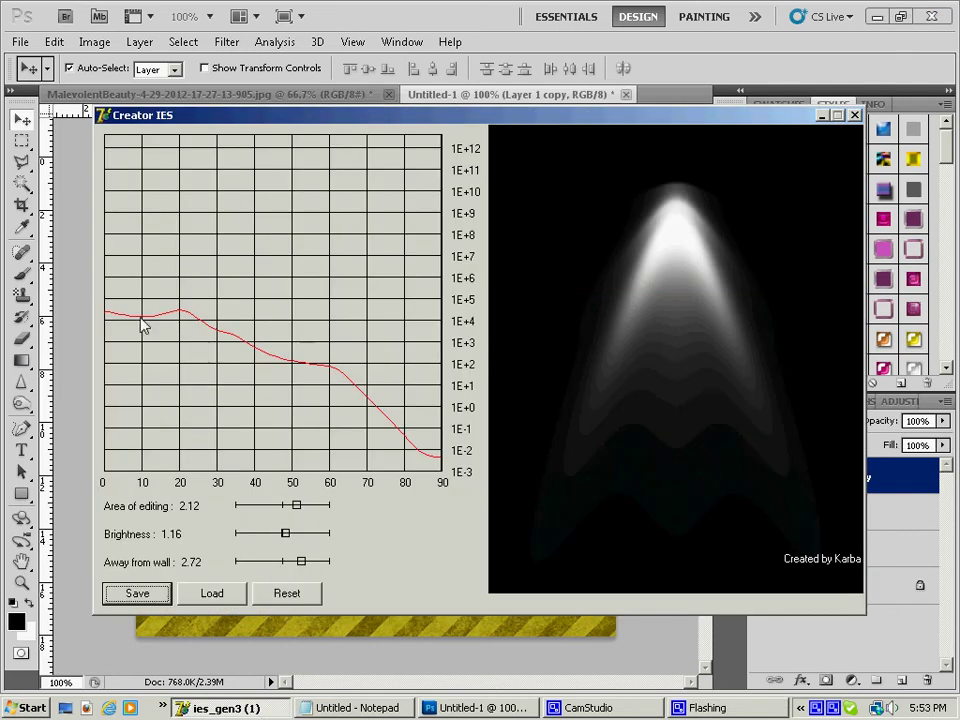
{"action": "left_click_drag", "start_coordinate": [137, 315], "coordinate": [104, 321]}
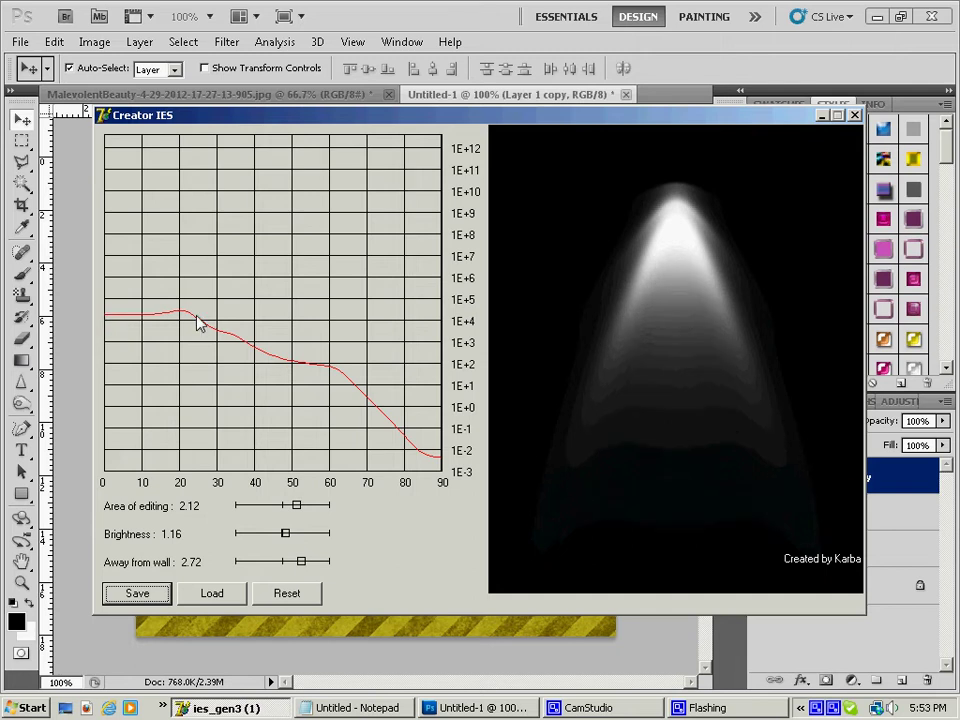
{"action": "left_click_drag", "start_coordinate": [197, 322], "coordinate": [210, 253]}
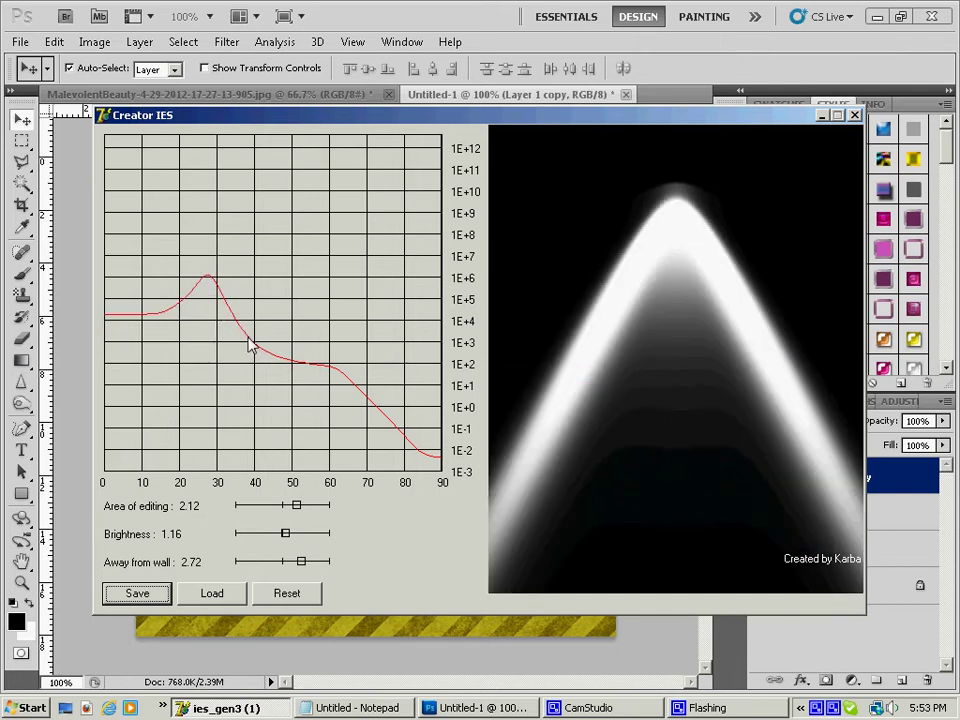
{"action": "mouse_move", "coordinate": [262, 369]}
{"action": "left_mouse_down"}
{"action": "mouse_move", "coordinate": [302, 364]}
{"action": "mouse_move", "coordinate": [304, 333]}
{"action": "mouse_move", "coordinate": [348, 389]}
{"action": "mouse_move", "coordinate": [325, 443]}
{"action": "left_mouse_up"}
{"action": "left_click_drag", "start_coordinate": [372, 410], "coordinate": [388, 306]}
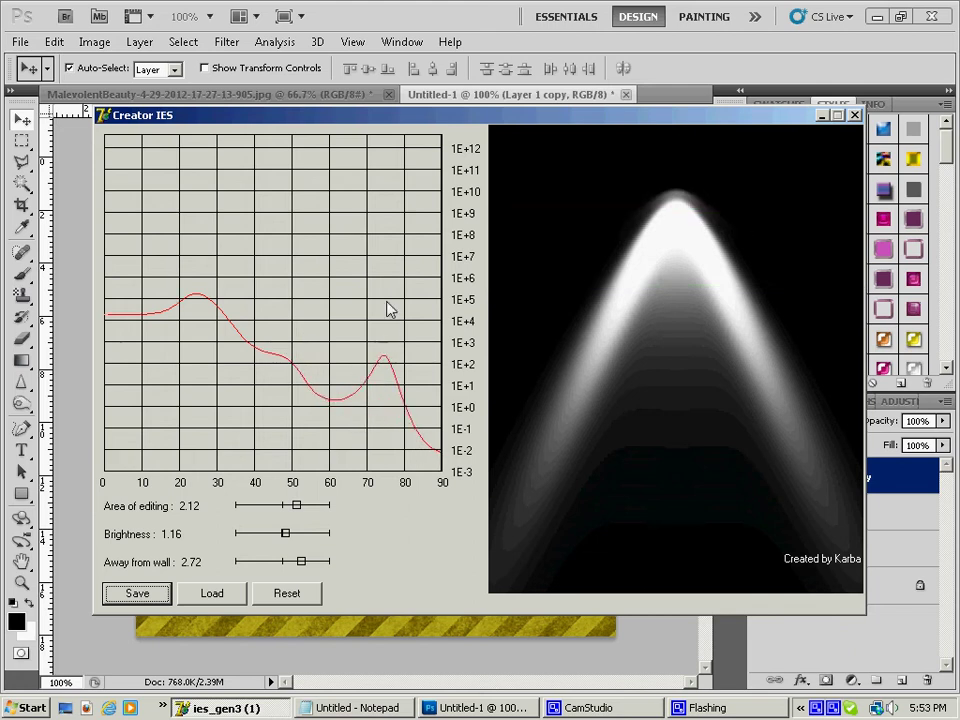
{"action": "mouse_move", "coordinate": [437, 430]}
{"action": "left_mouse_down"}
{"action": "mouse_move", "coordinate": [371, 485]}
{"action": "mouse_move", "coordinate": [399, 472]}
{"action": "mouse_move", "coordinate": [419, 426]}
{"action": "mouse_move", "coordinate": [407, 494]}
{"action": "mouse_move", "coordinate": [437, 441]}
{"action": "left_mouse_up"}
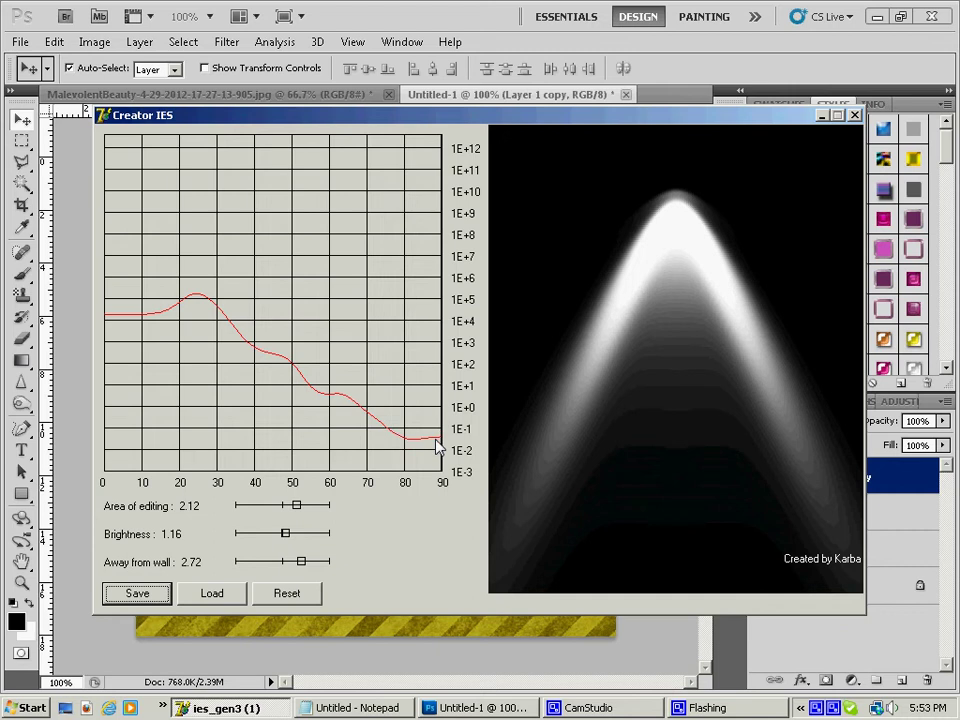
{"action": "mouse_move", "coordinate": [432, 486]}
{"action": "left_mouse_down"}
{"action": "mouse_move", "coordinate": [424, 448]}
{"action": "mouse_move", "coordinate": [407, 482]}
{"action": "mouse_move", "coordinate": [392, 401]}
{"action": "mouse_move", "coordinate": [369, 456]}
{"action": "mouse_move", "coordinate": [261, 392]}
{"action": "mouse_move", "coordinate": [267, 326]}
{"action": "mouse_move", "coordinate": [242, 330]}
{"action": "mouse_move", "coordinate": [335, 402]}
{"action": "mouse_move", "coordinate": [272, 430]}
{"action": "mouse_move", "coordinate": [240, 334]}
{"action": "mouse_move", "coordinate": [250, 318]}
{"action": "mouse_move", "coordinate": [244, 371]}
{"action": "left_mouse_up"}
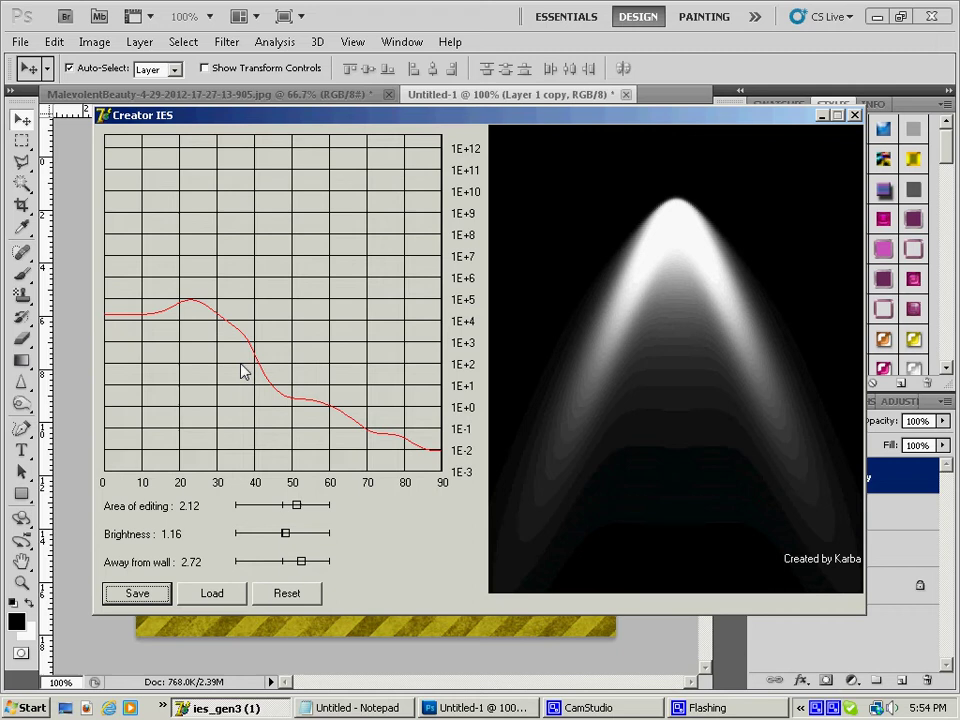
{"action": "left_click_drag", "start_coordinate": [296, 507], "coordinate": [282, 566]}
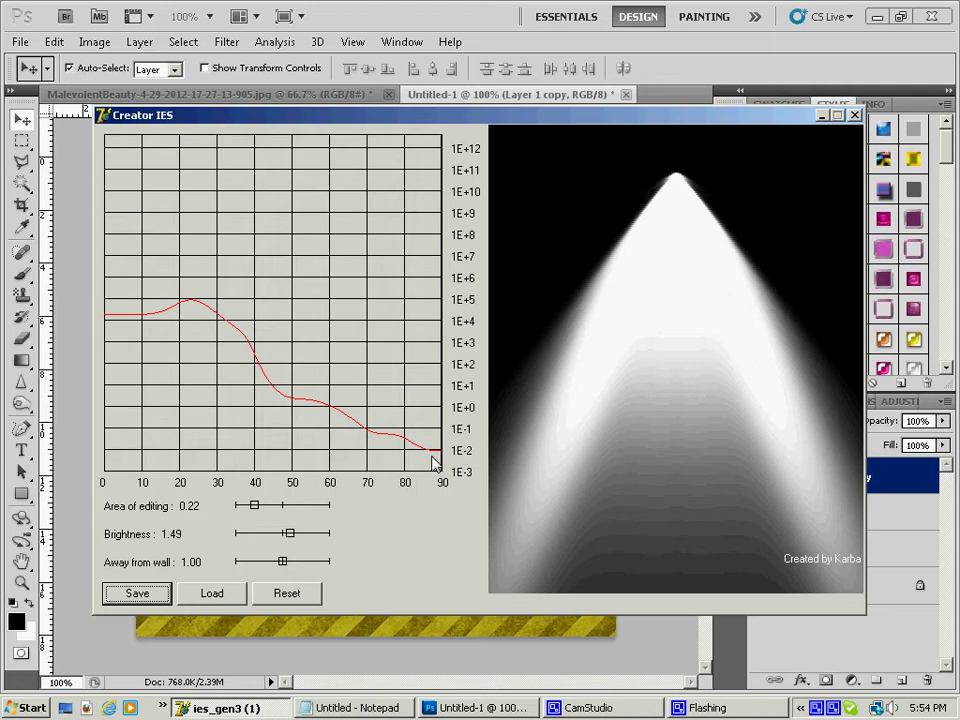
{"action": "left_click", "coordinate": [281, 10]}
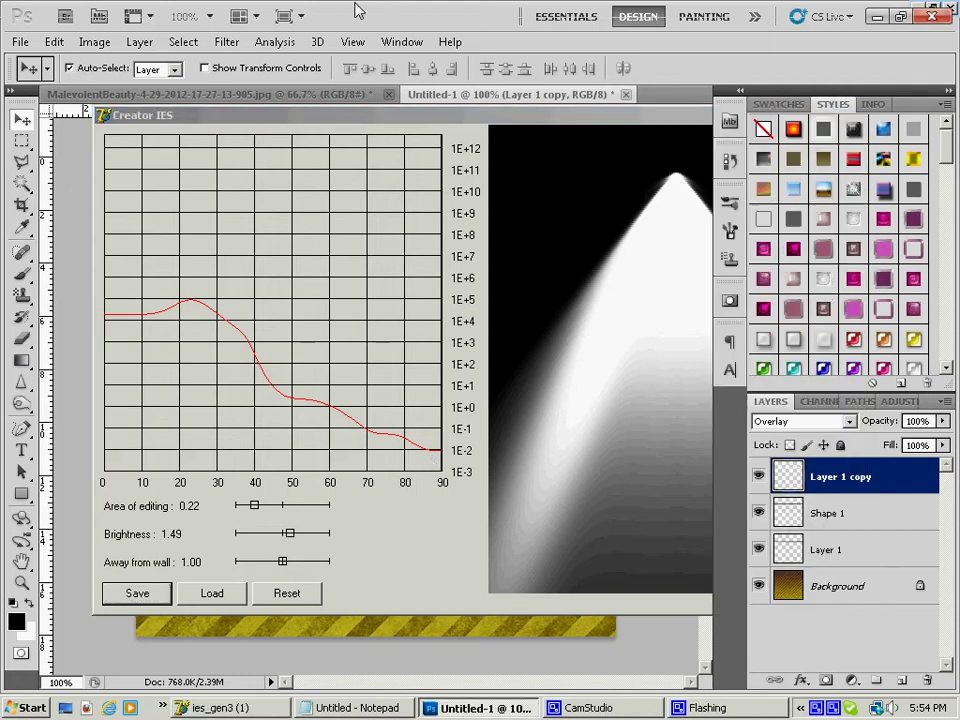
Create a blank Untitled-2 document and paste the captured Creator IES screenshot into it
{"action": "left_click", "coordinate": [18, 44]}
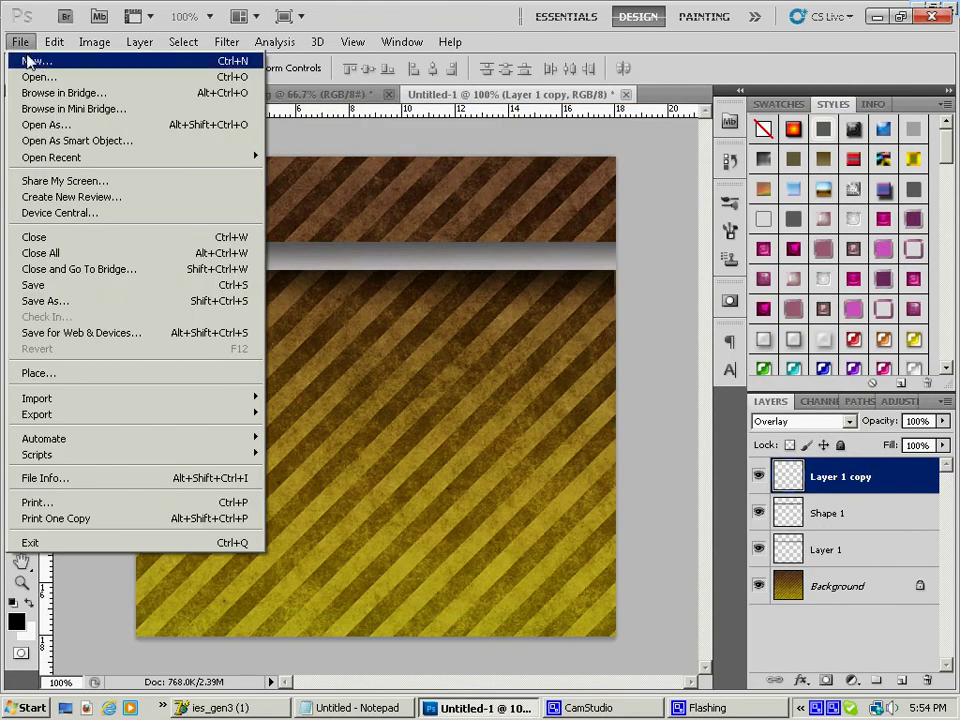
{"action": "left_click", "coordinate": [32, 61]}
{"action": "left_click", "coordinate": [652, 167]}
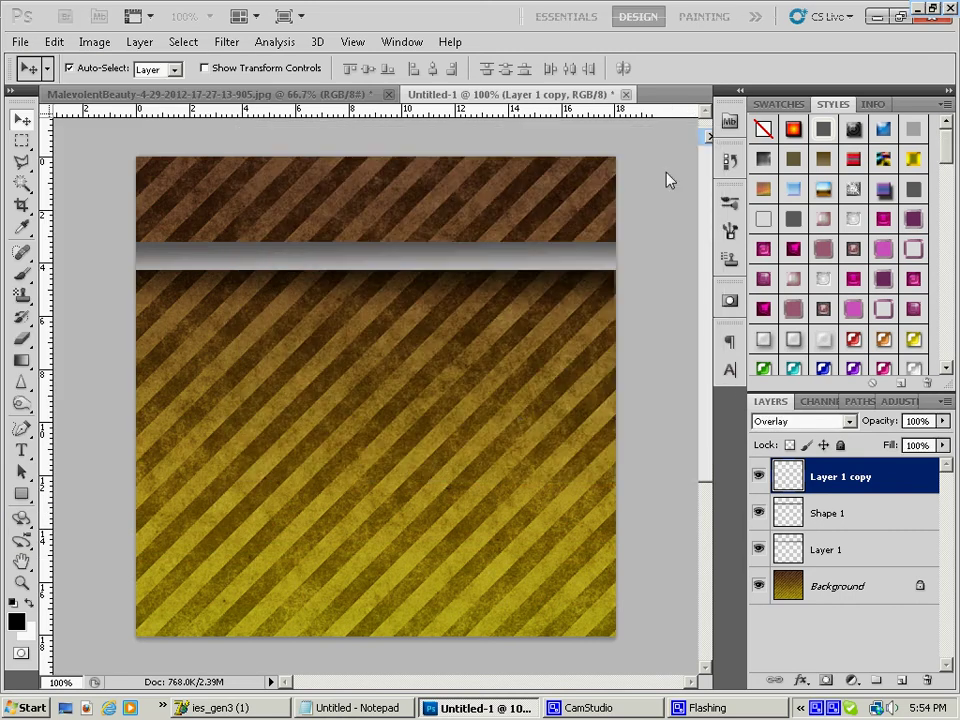
{"action": "key", "text": "ctrl+v"}
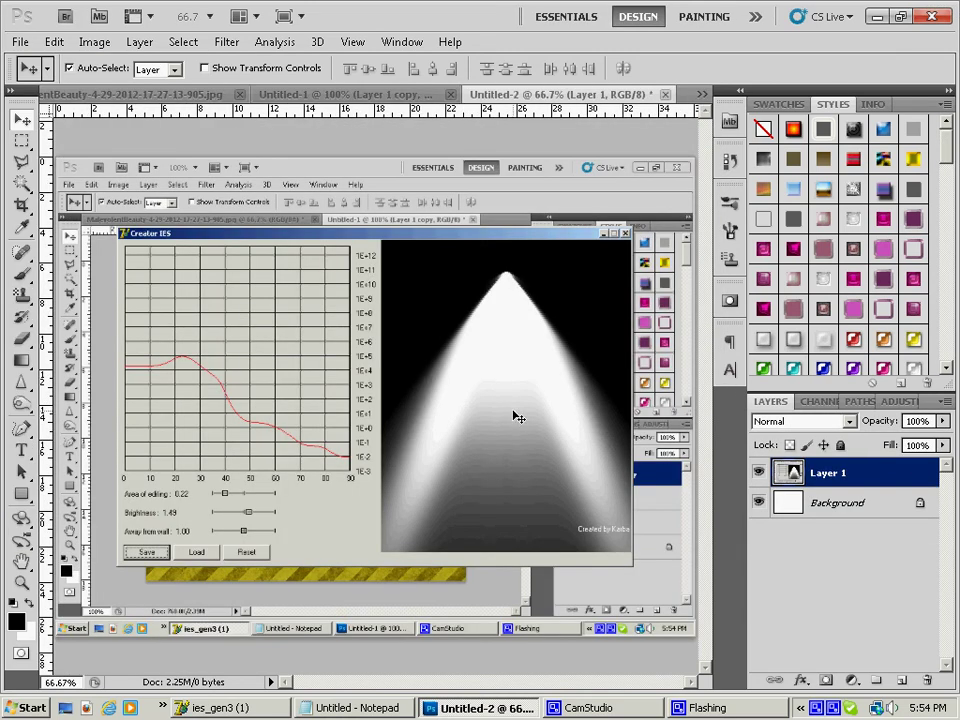
Crop the image to just the light-cone preview and view it at 100%
{"action": "left_click", "coordinate": [27, 207]}
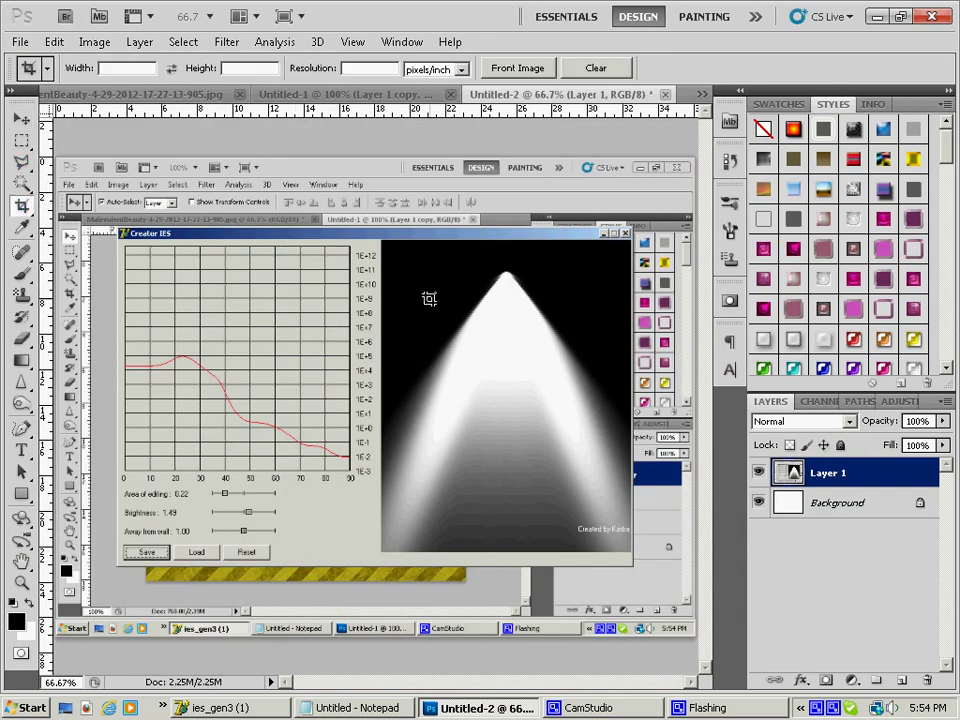
{"action": "left_click_drag", "start_coordinate": [387, 249], "coordinate": [625, 521]}
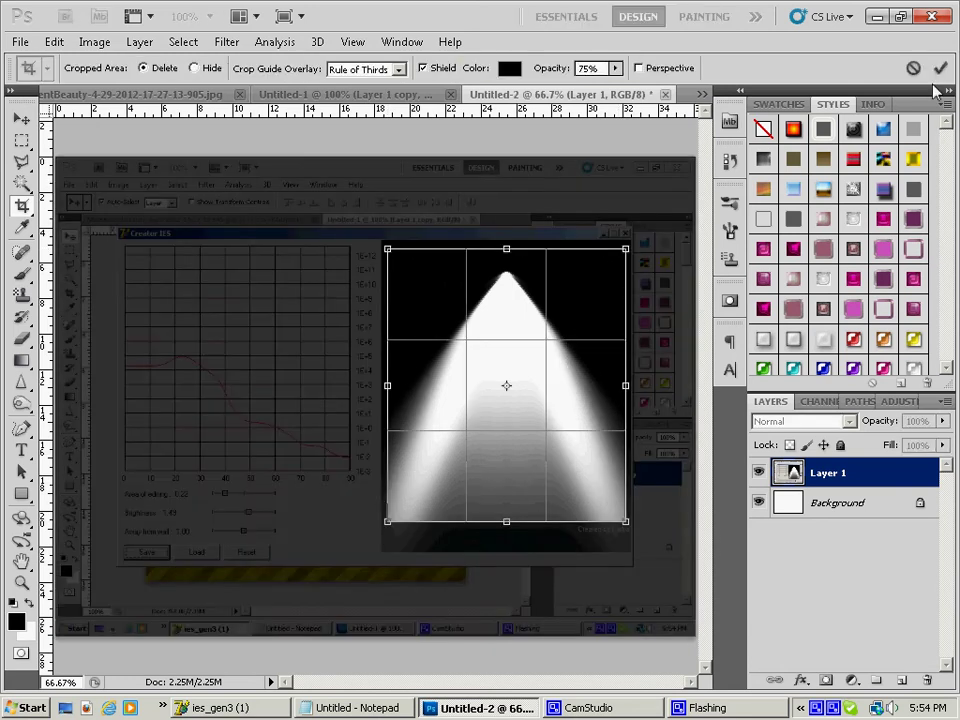
{"action": "left_click", "coordinate": [942, 68]}
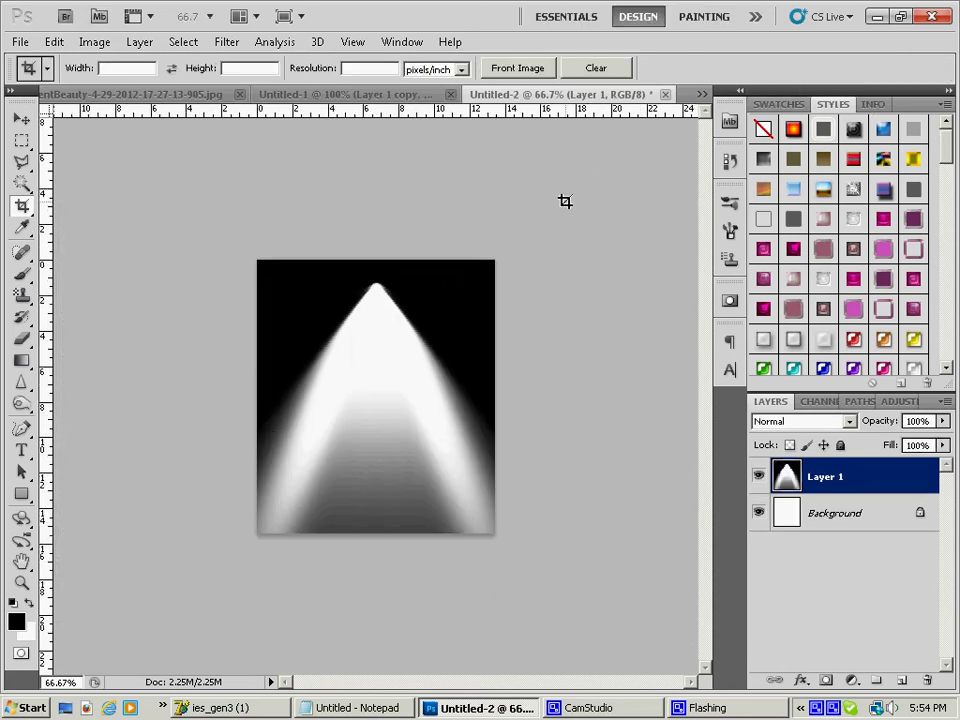
{"action": "key", "text": "ctrl+plus"}
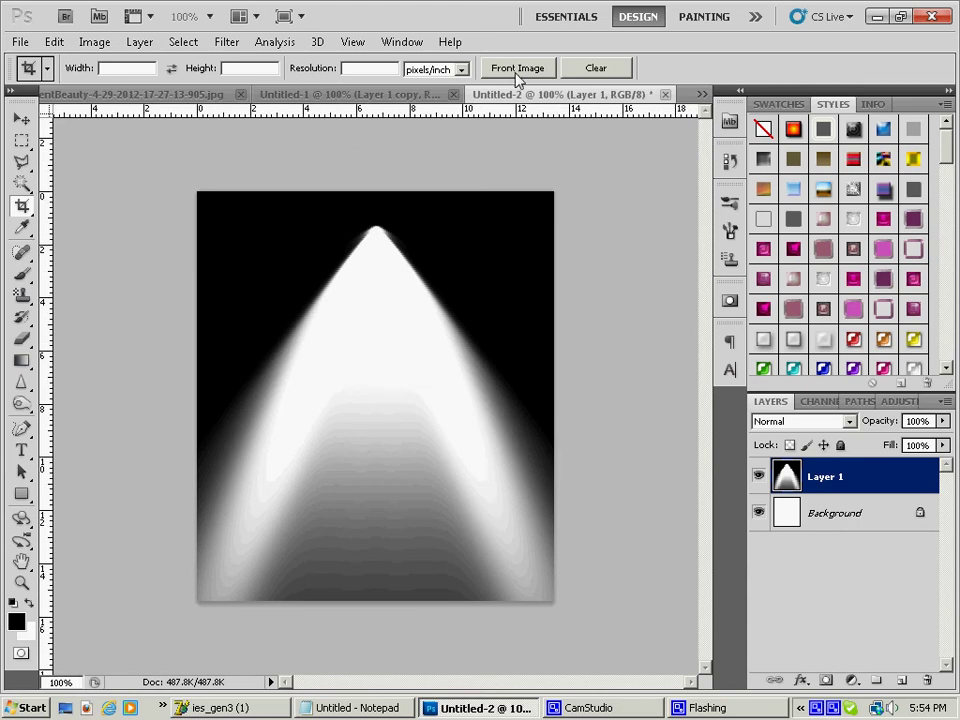
Apply Cybia AlphaWorks with the LINEART BlackOut preset at Range 70 to the cone layer
{"action": "left_click", "coordinate": [21, 118]}
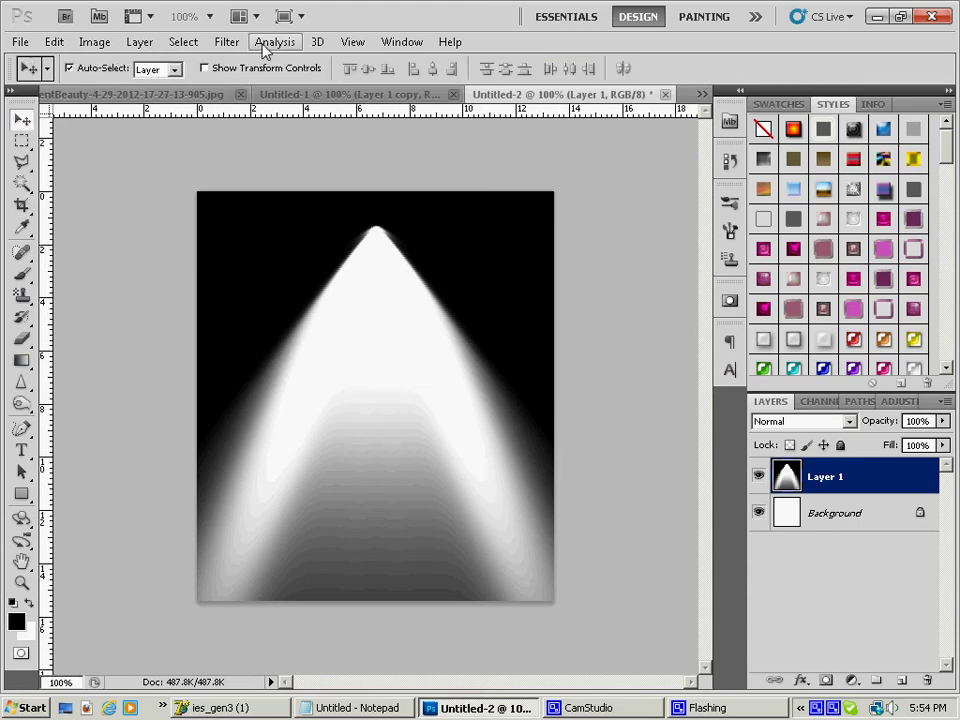
{"action": "left_click", "coordinate": [223, 42]}
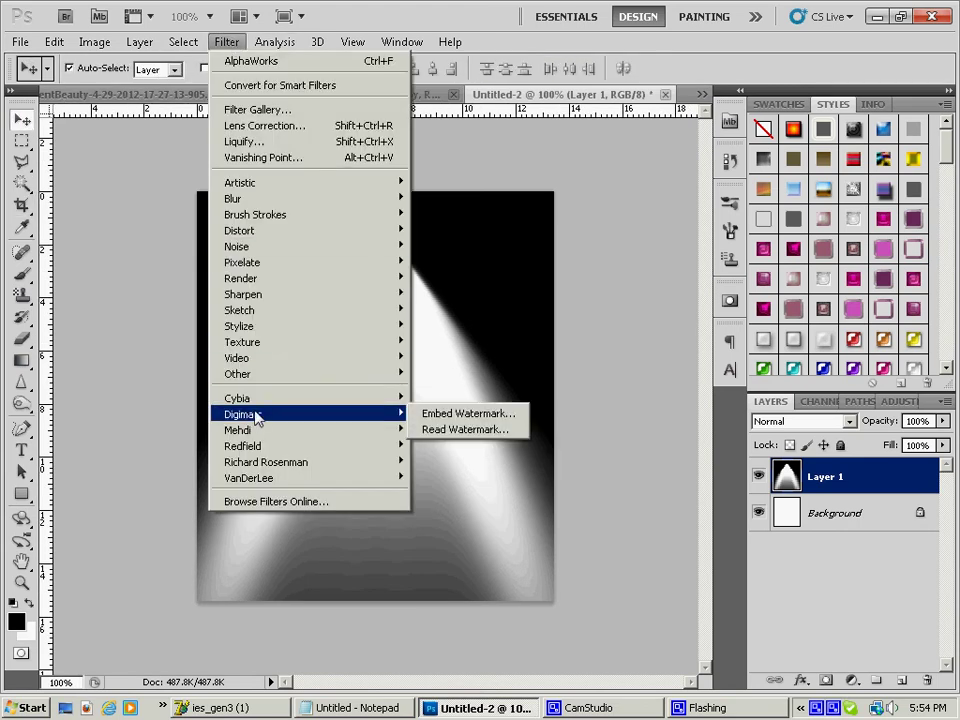
{"action": "mouse_move", "coordinate": [274, 400]}
{"action": "left_click", "coordinate": [453, 398]}
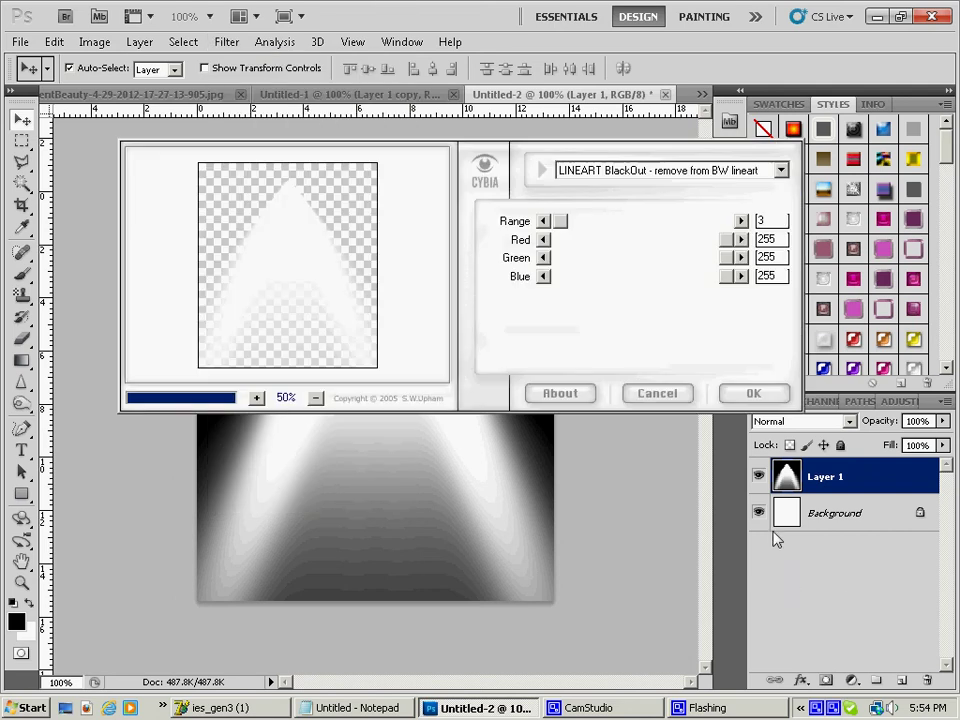
{"action": "left_click", "coordinate": [652, 170]}
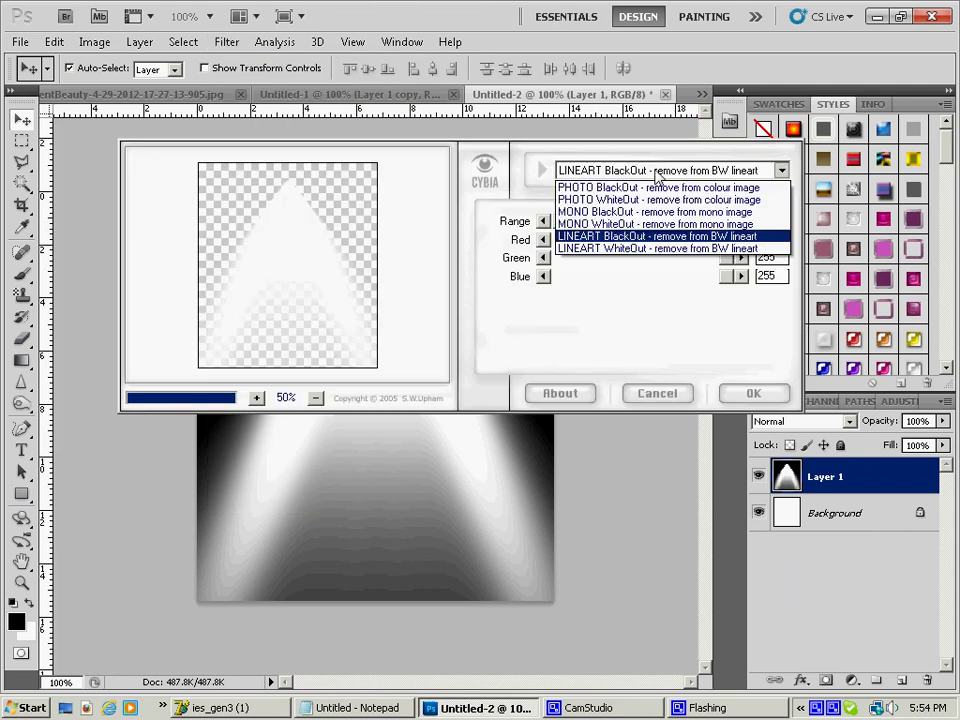
{"action": "left_click", "coordinate": [638, 228]}
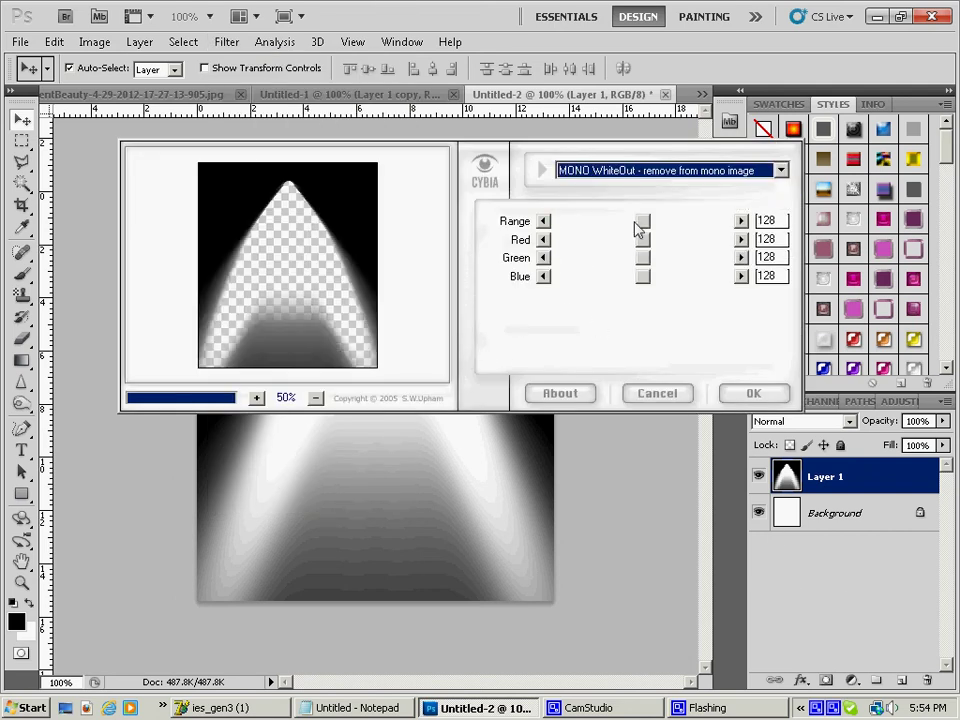
{"action": "left_click", "coordinate": [620, 171]}
{"action": "left_click", "coordinate": [617, 200]}
{"action": "left_click", "coordinate": [617, 172]}
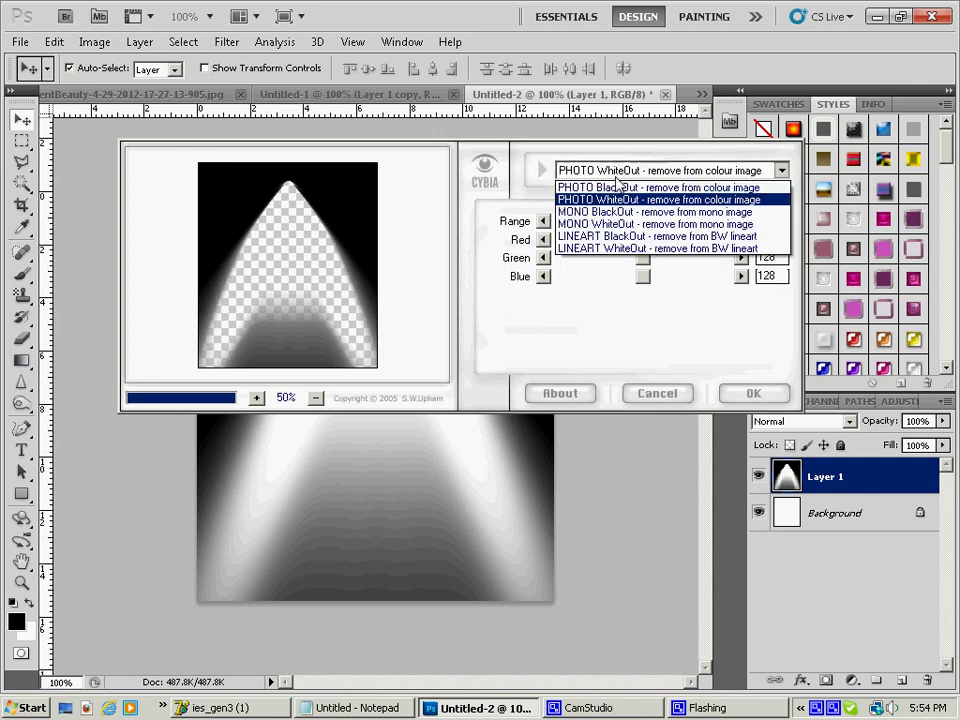
{"action": "left_click", "coordinate": [614, 239]}
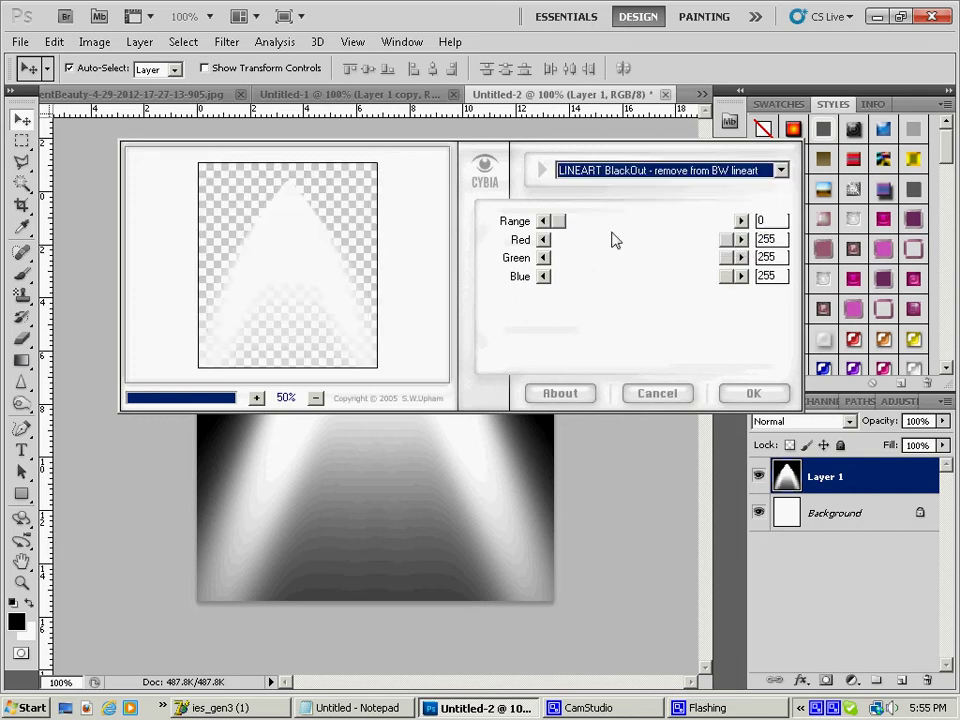
{"action": "left_click_drag", "start_coordinate": [563, 225], "coordinate": [610, 237]}
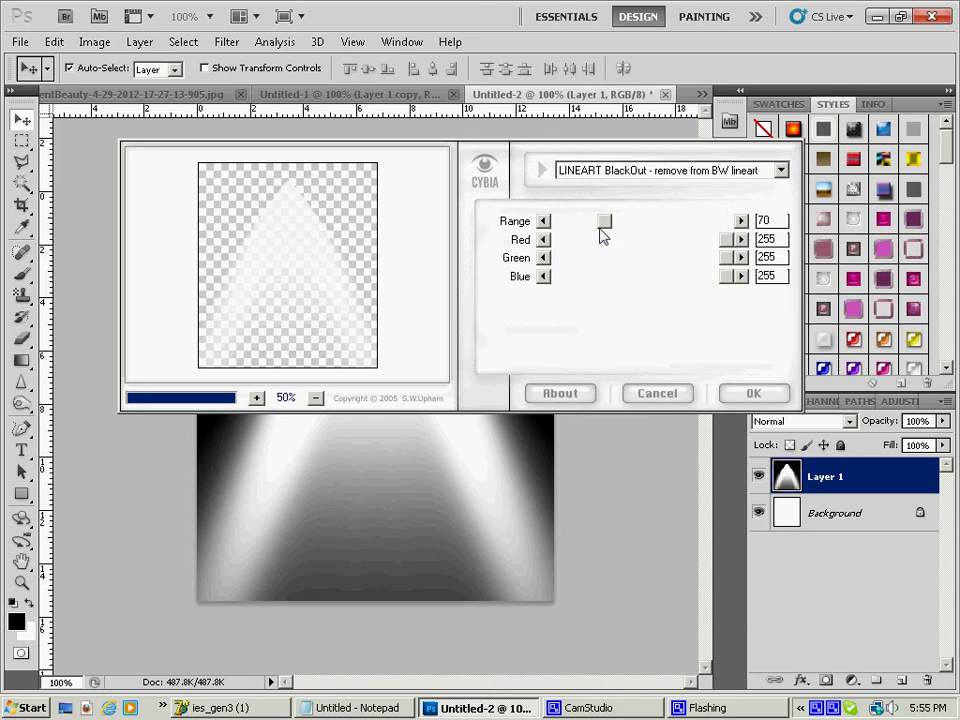
{"action": "left_click", "coordinate": [753, 393]}
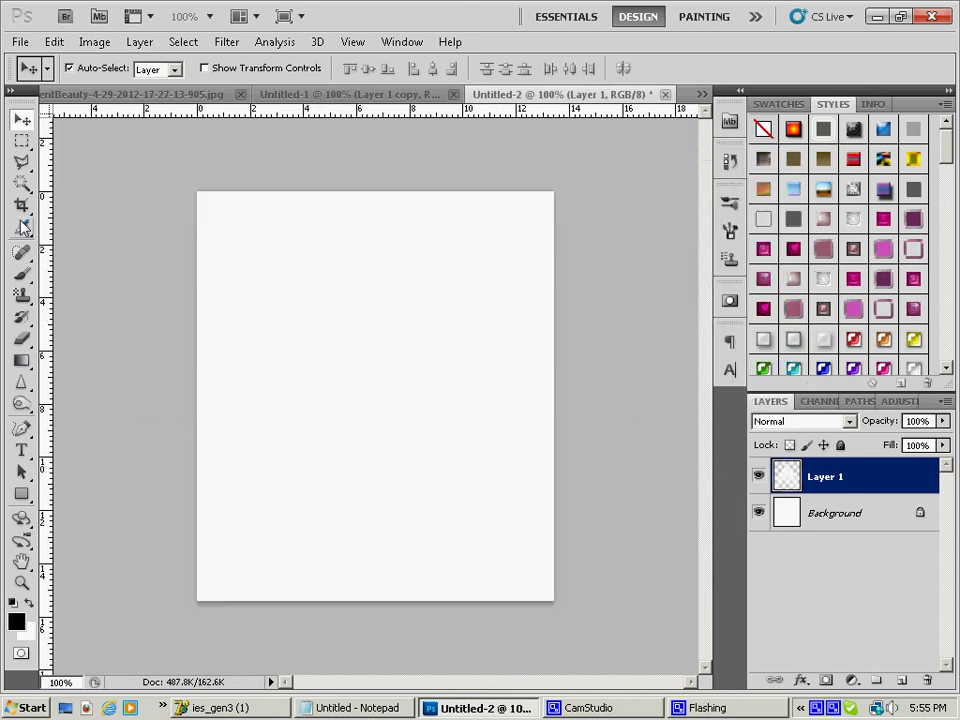
On Untitled-1, move the beam up-left and erase its bottom corners with a soft 100 px Eraser
{"action": "left_click", "coordinate": [297, 93]}
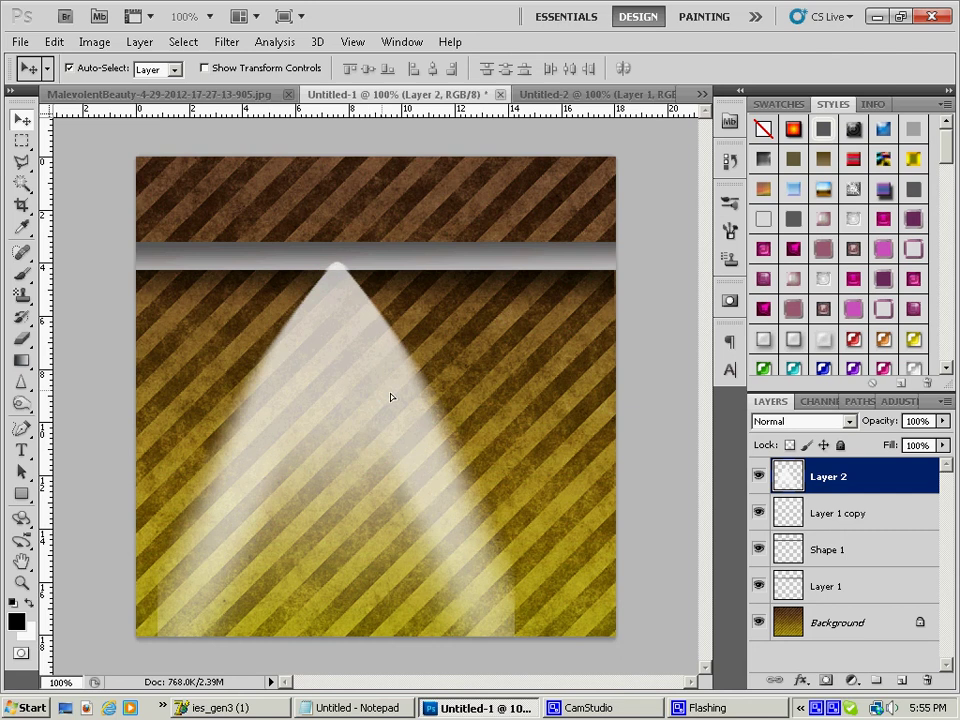
{"action": "left_click_drag", "start_coordinate": [498, 390], "coordinate": [396, 313]}
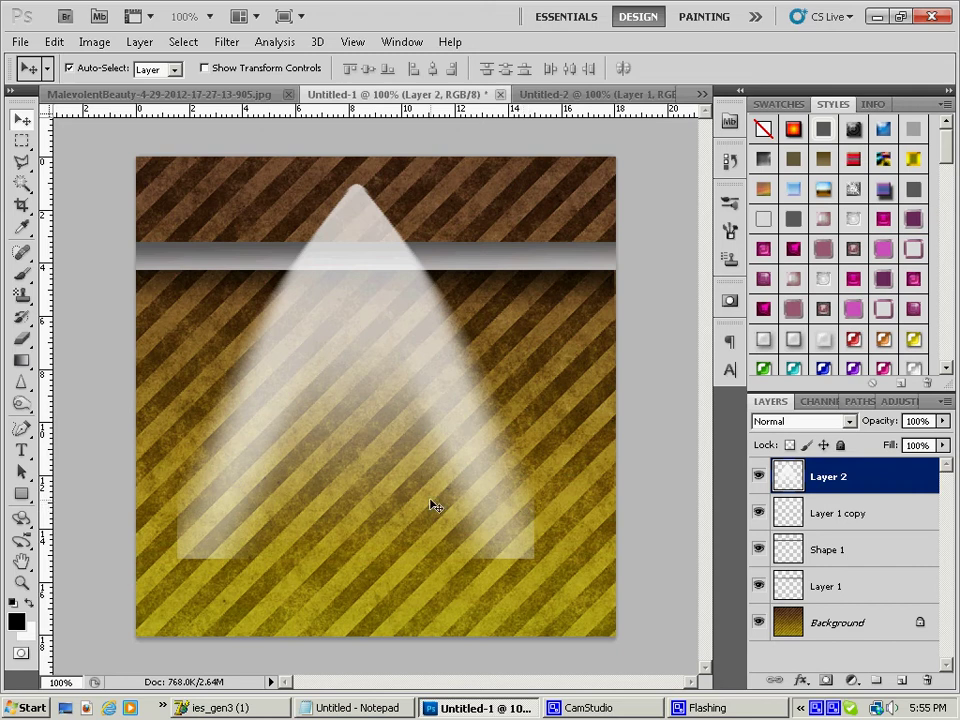
{"action": "left_click", "coordinate": [21, 338]}
{"action": "left_click", "coordinate": [77, 62]}
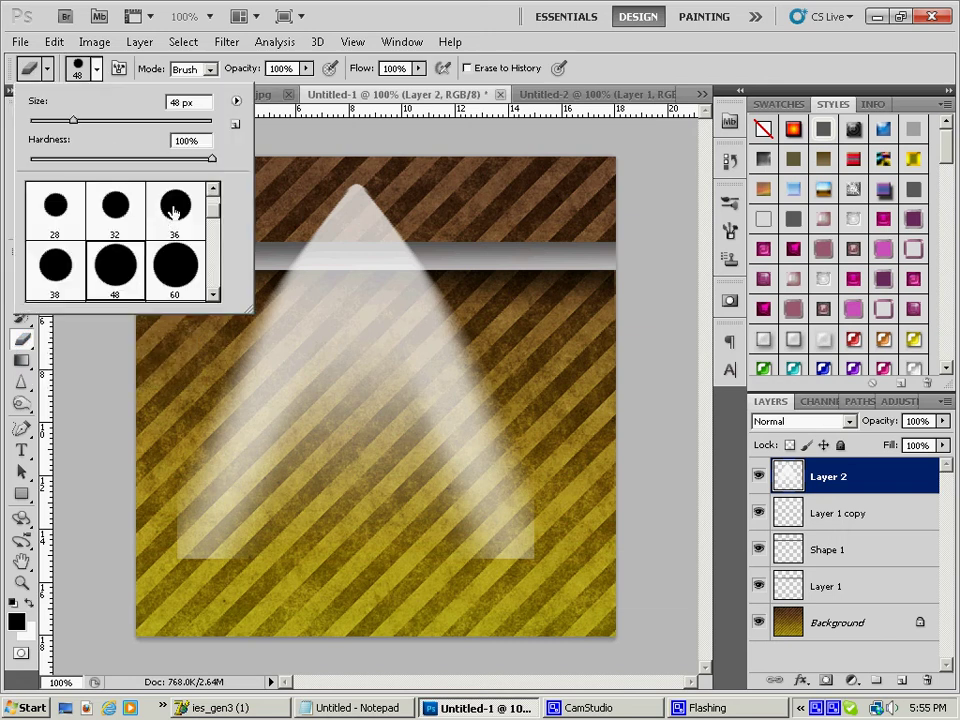
{"action": "scroll", "coordinate": [214, 216], "scroll_direction": "down", "scroll_amount": 3}
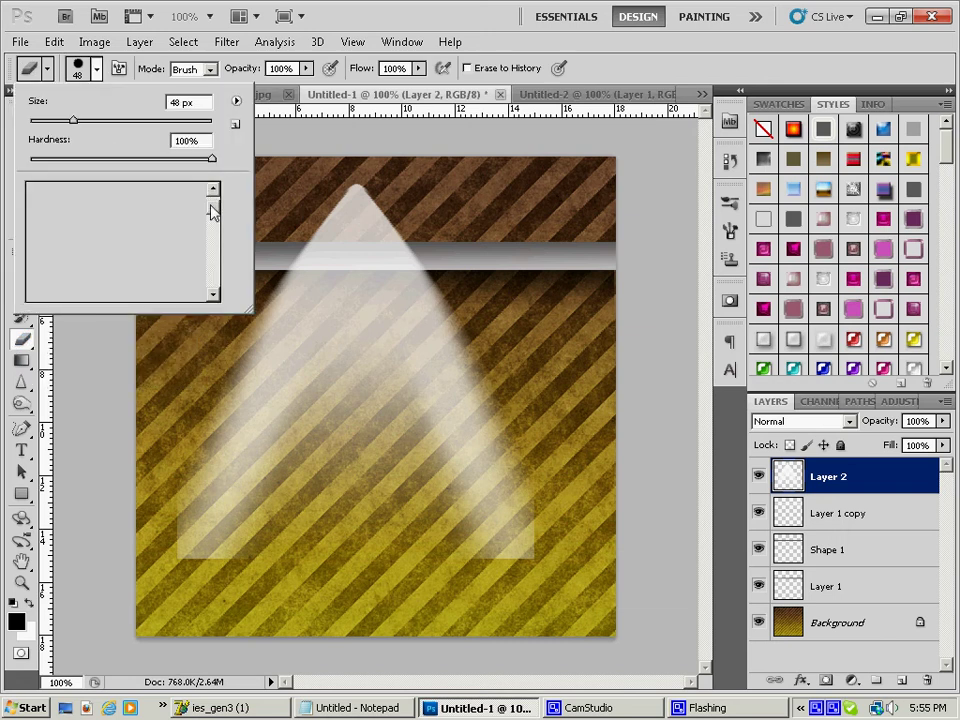
{"action": "scroll", "coordinate": [213, 218], "scroll_direction": "down", "scroll_amount": 10}
{"action": "scroll", "coordinate": [165, 253], "scroll_direction": "up", "scroll_amount": 8}
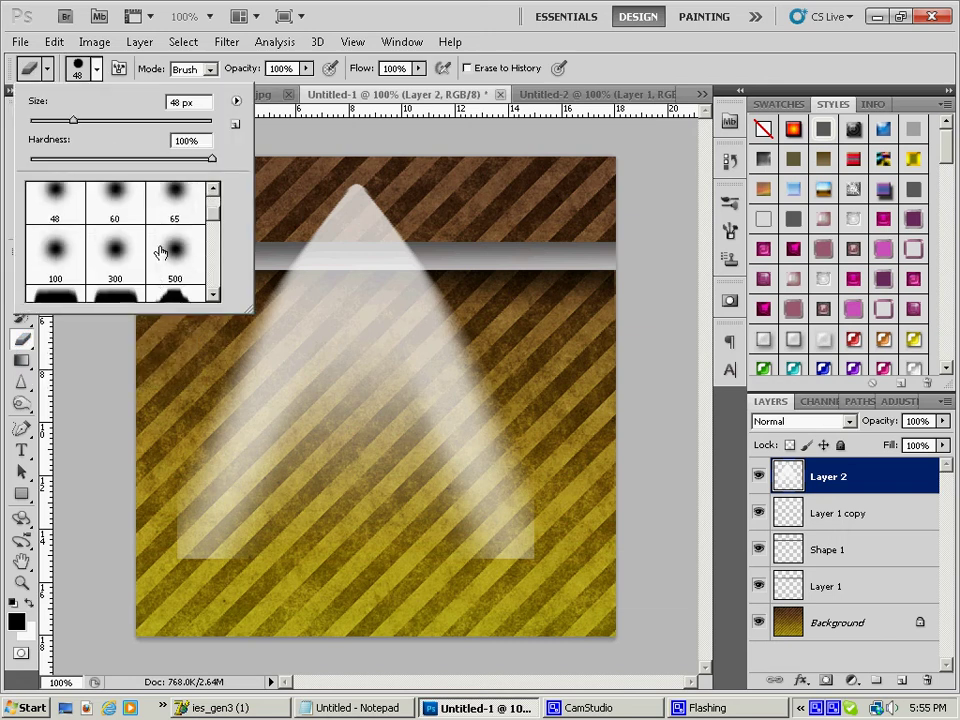
{"action": "left_click", "coordinate": [55, 253]}
{"action": "left_click", "coordinate": [80, 463]}
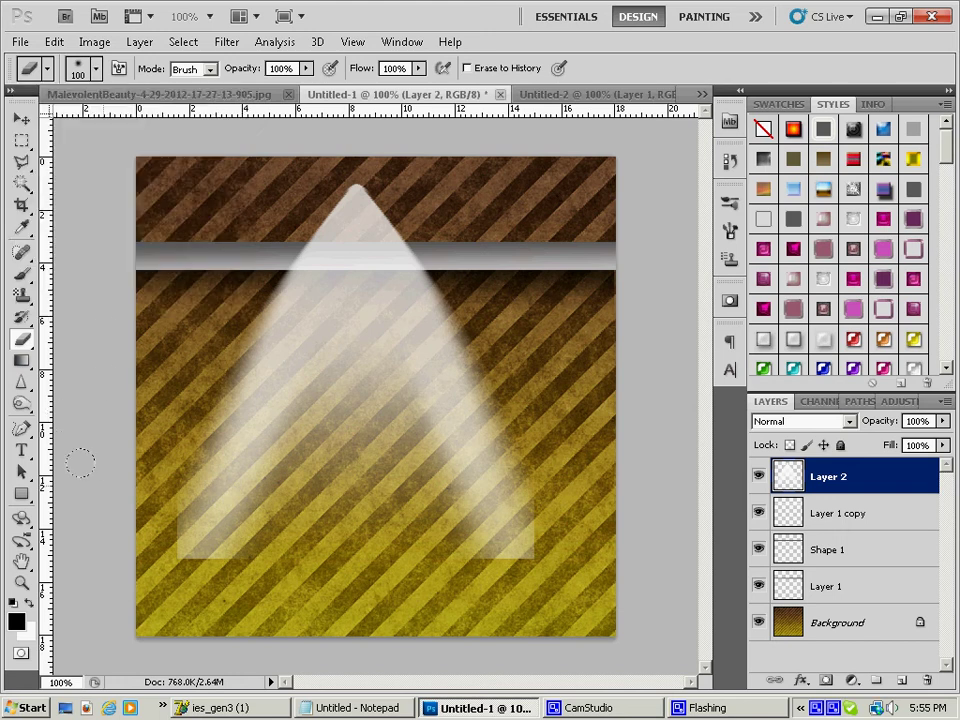
{"action": "left_click_drag", "start_coordinate": [240, 535], "coordinate": [185, 545]}
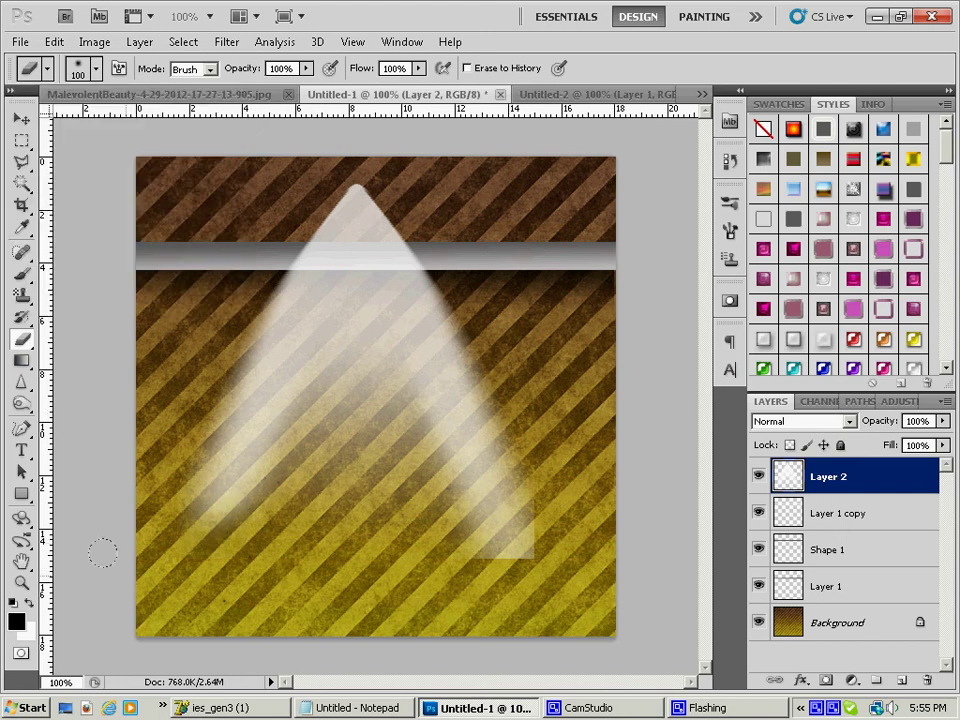
{"action": "mouse_move", "coordinate": [451, 557]}
{"action": "left_mouse_down"}
{"action": "mouse_move", "coordinate": [606, 554]}
{"action": "mouse_move", "coordinate": [613, 456]}
{"action": "mouse_move", "coordinate": [452, 583]}
{"action": "left_mouse_up"}
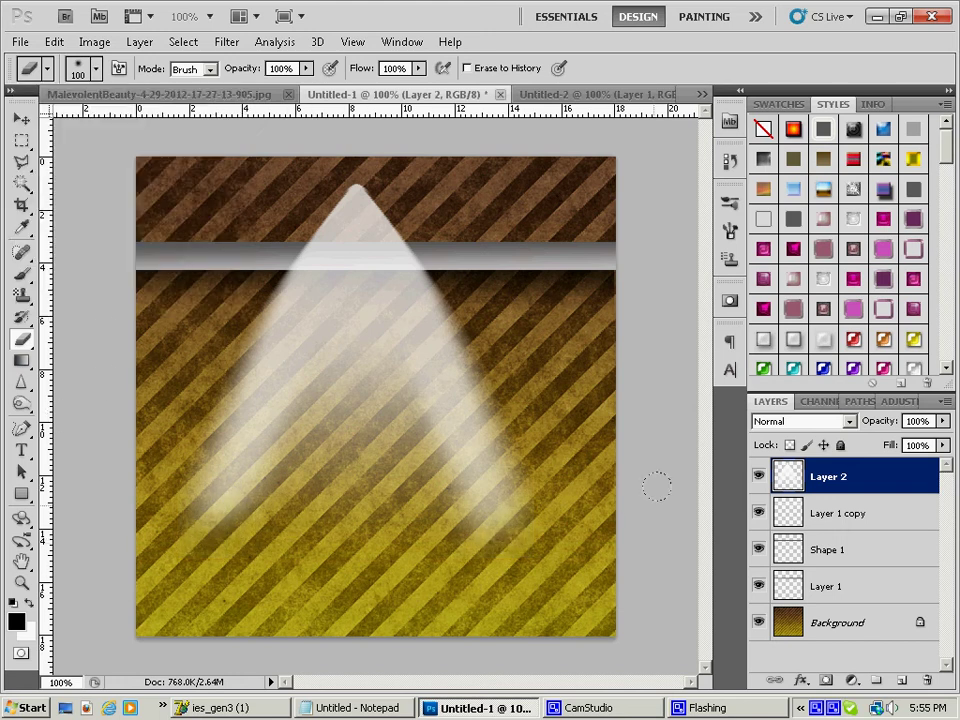
{"action": "left_click", "coordinate": [21, 119]}
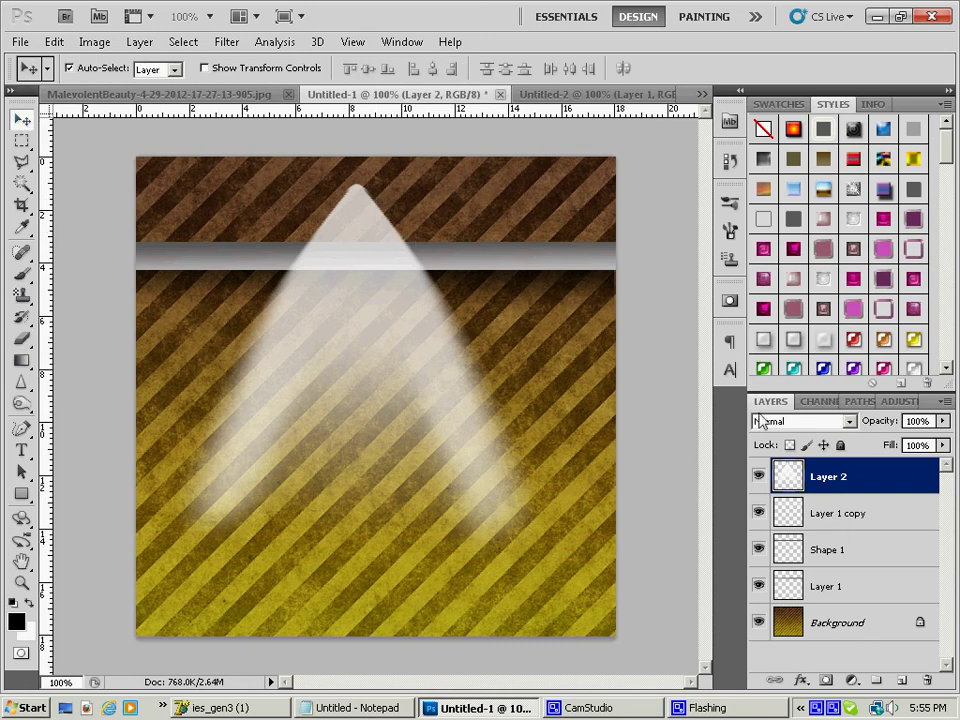
Put Layer 2 above Background, resize it to 62.2% width and 111% height, and blend it as Overlay
{"action": "left_click_drag", "start_coordinate": [848, 499], "coordinate": [846, 611]}
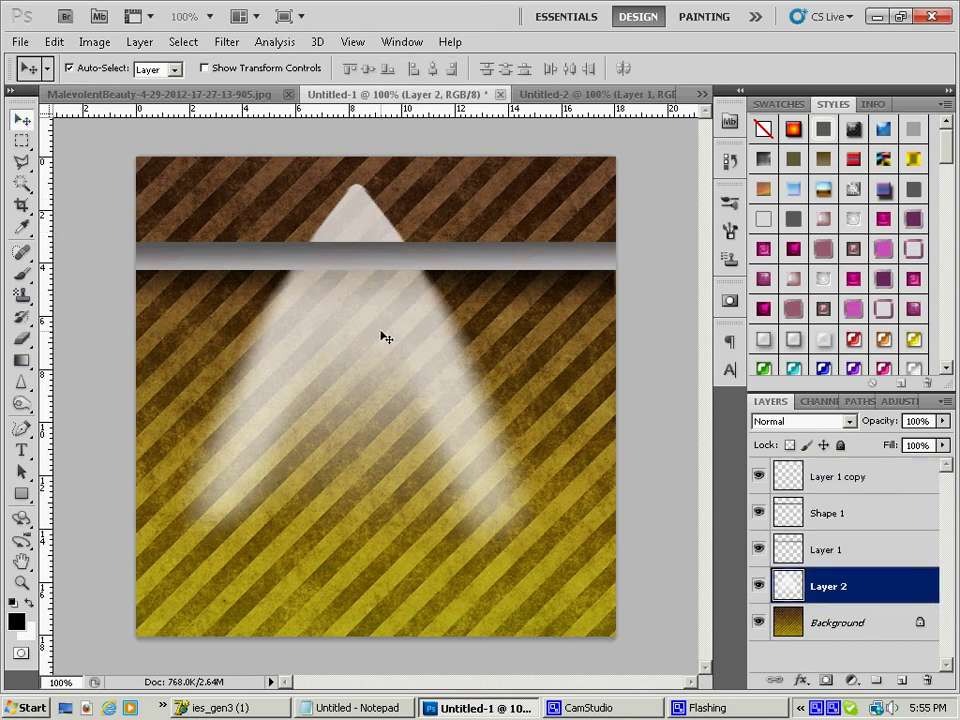
{"action": "left_click_drag", "start_coordinate": [371, 338], "coordinate": [270, 394]}
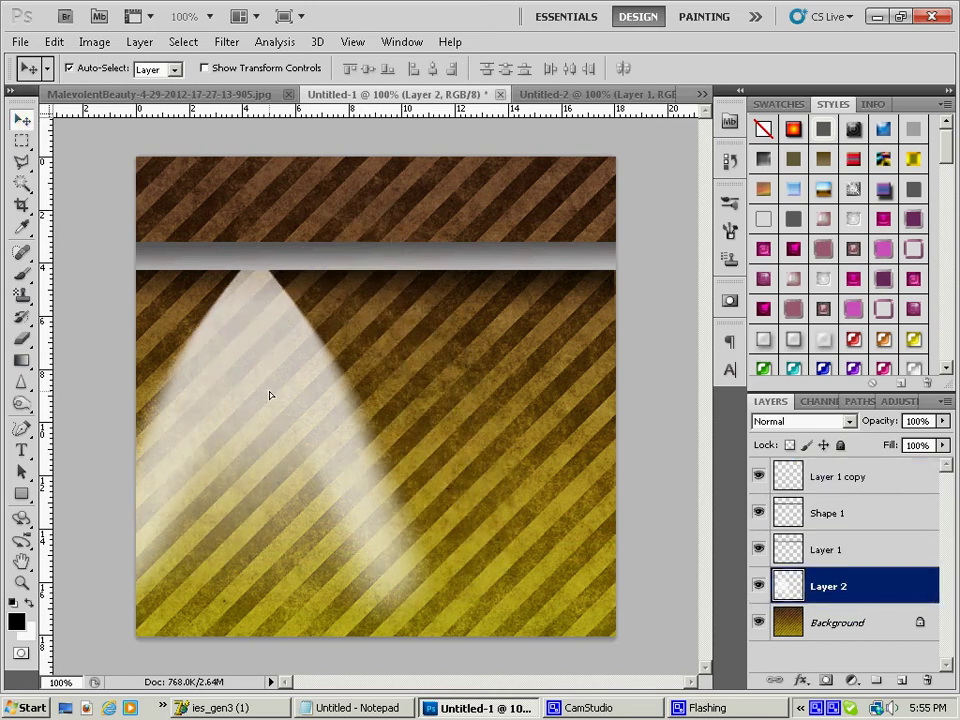
{"action": "left_click", "coordinate": [204, 68]}
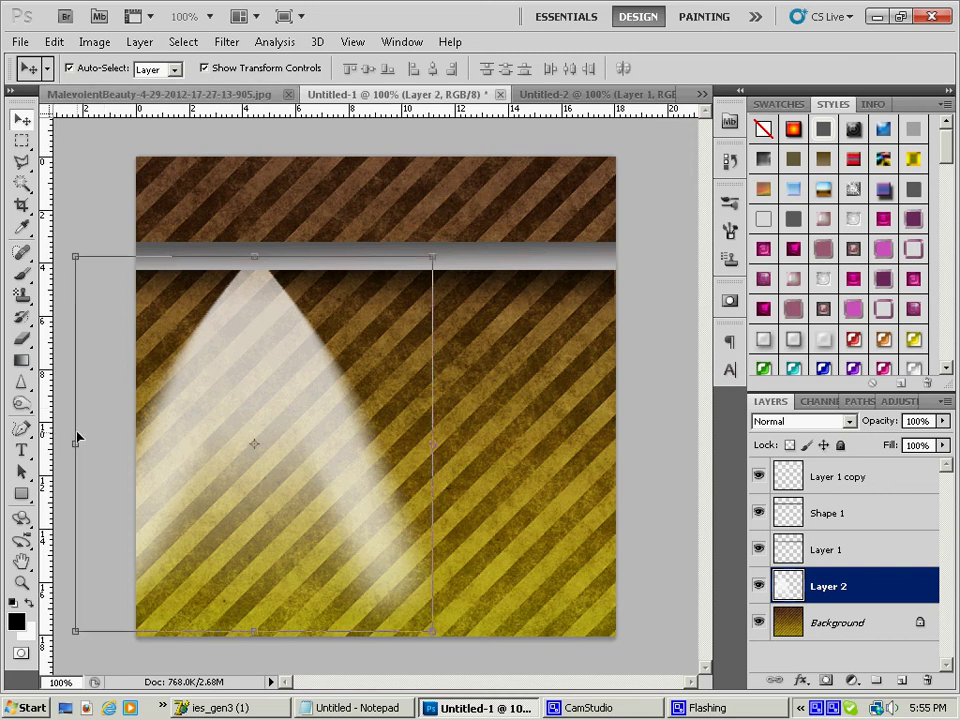
{"action": "left_click_drag", "start_coordinate": [78, 444], "coordinate": [162, 443]}
{"action": "left_click_drag", "start_coordinate": [427, 456], "coordinate": [384, 446]}
{"action": "left_click_drag", "start_coordinate": [273, 632], "coordinate": [273, 672]}
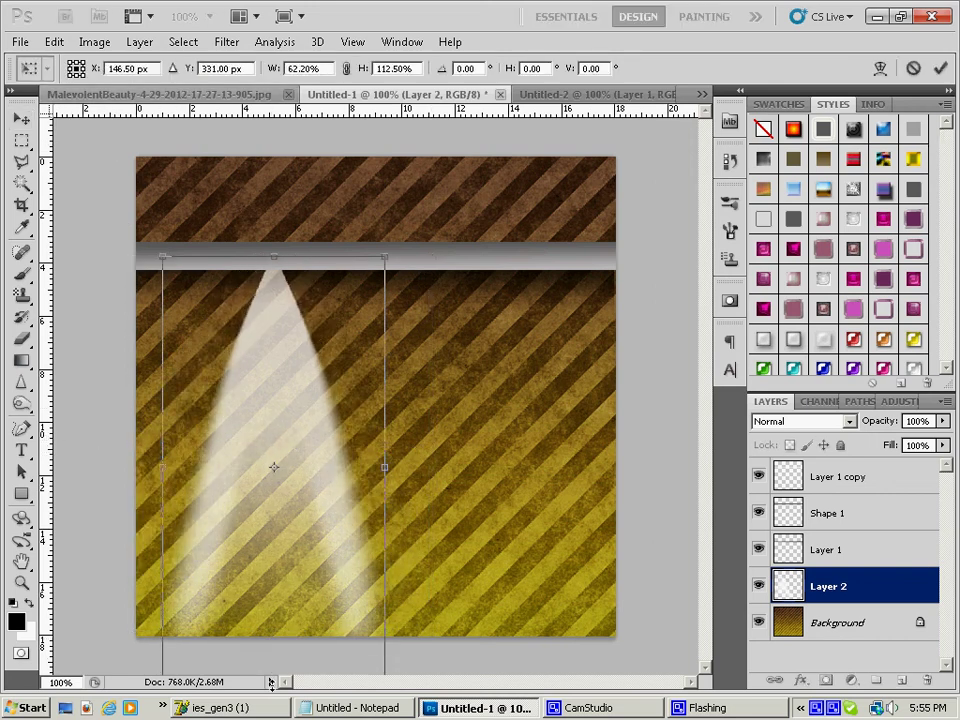
{"action": "left_click", "coordinate": [943, 66]}
{"action": "left_click", "coordinate": [800, 421]}
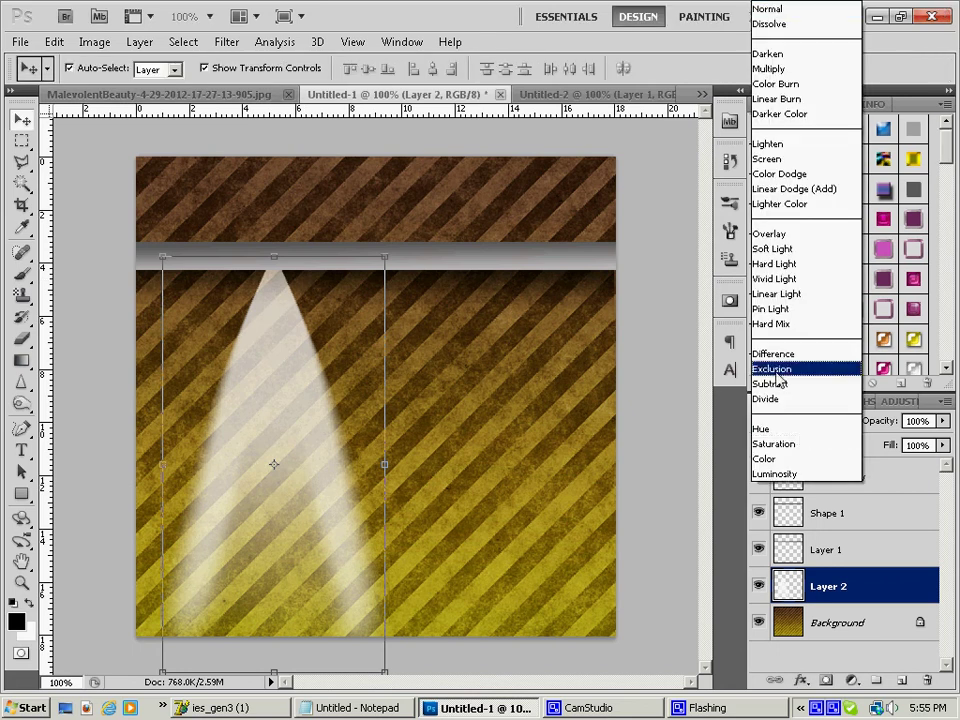
{"action": "left_click", "coordinate": [780, 234]}
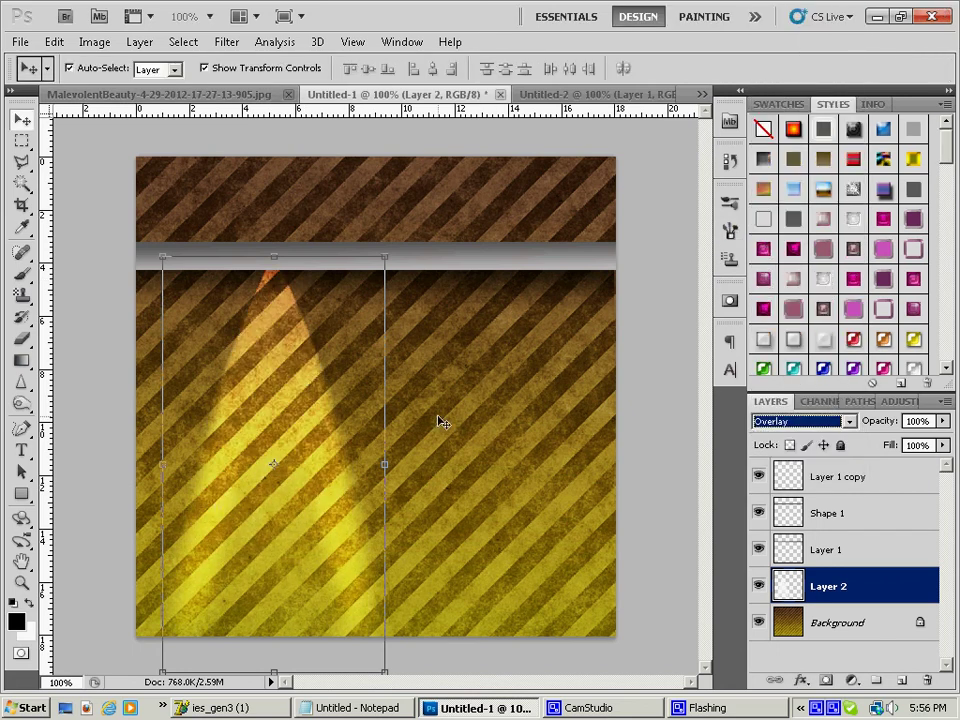
Preview Lighter Color and Linear Dodge (Add), then return the beam to Overlay
{"action": "key", "text": "Up"}
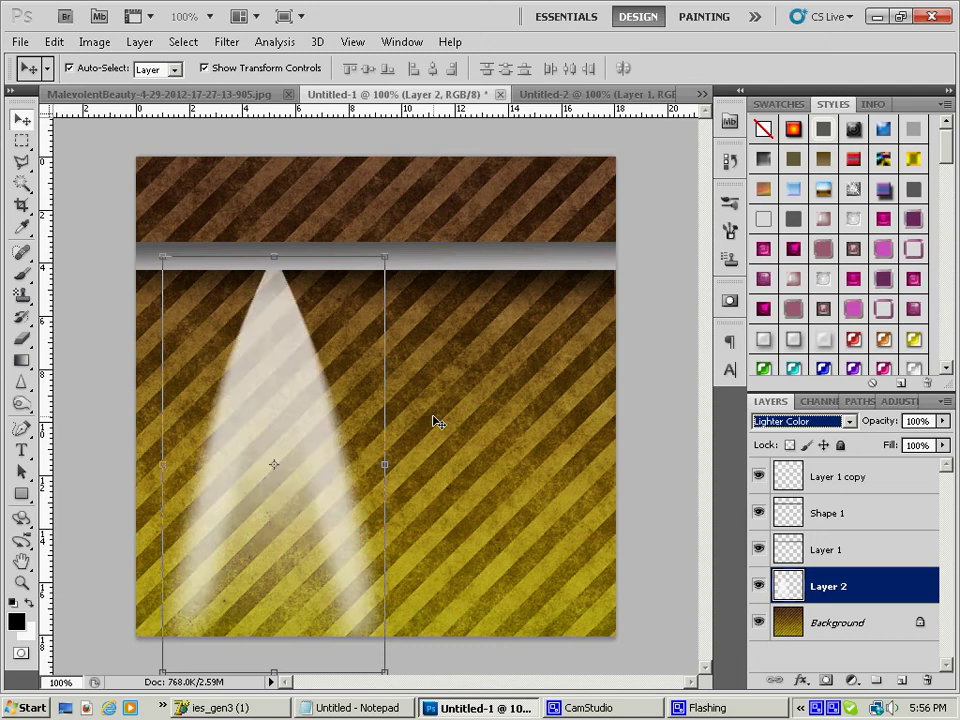
{"action": "key", "text": "Up"}
{"action": "key", "text": "Down"}
{"action": "key", "text": "Down"}
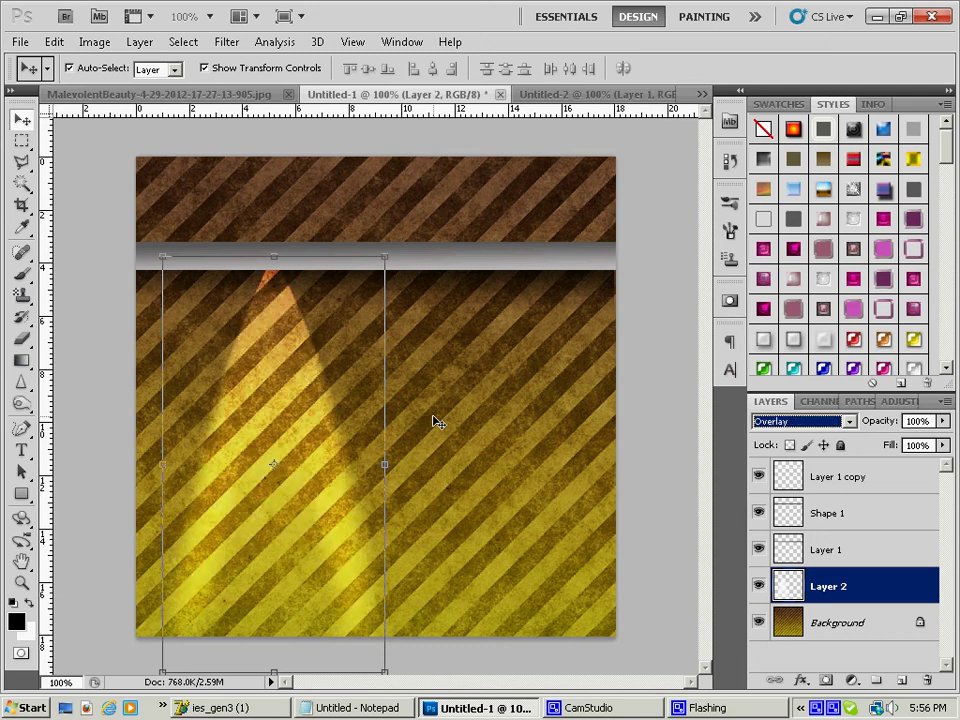
Duplicate Layer 2 and set the copy's opacity to 50%
{"action": "right_click", "coordinate": [870, 597]}
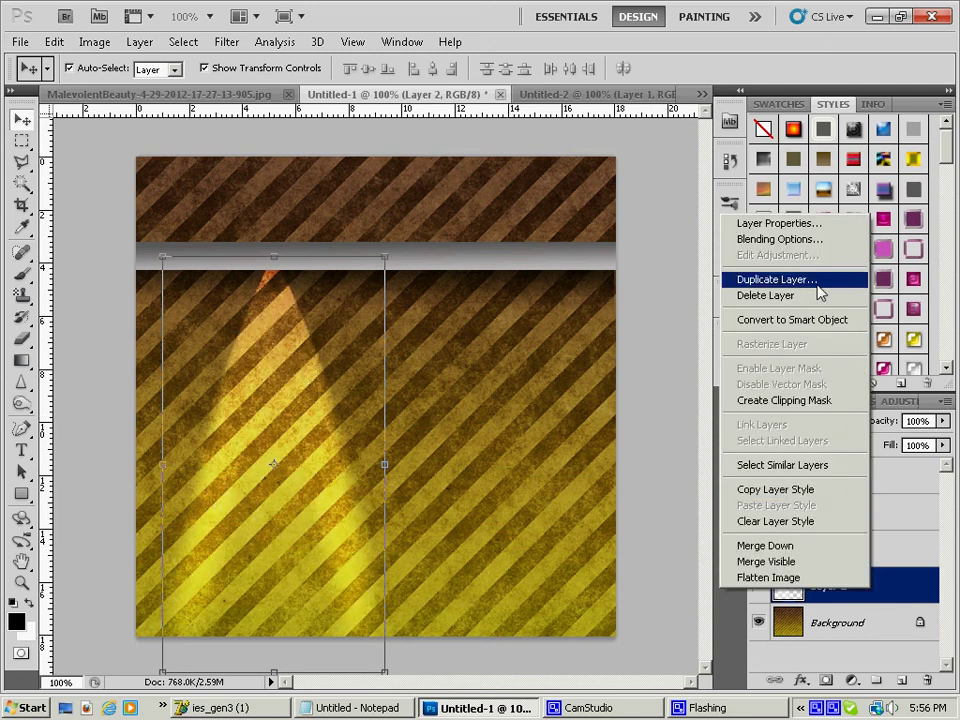
{"action": "left_click", "coordinate": [820, 280]}
{"action": "left_click", "coordinate": [640, 209]}
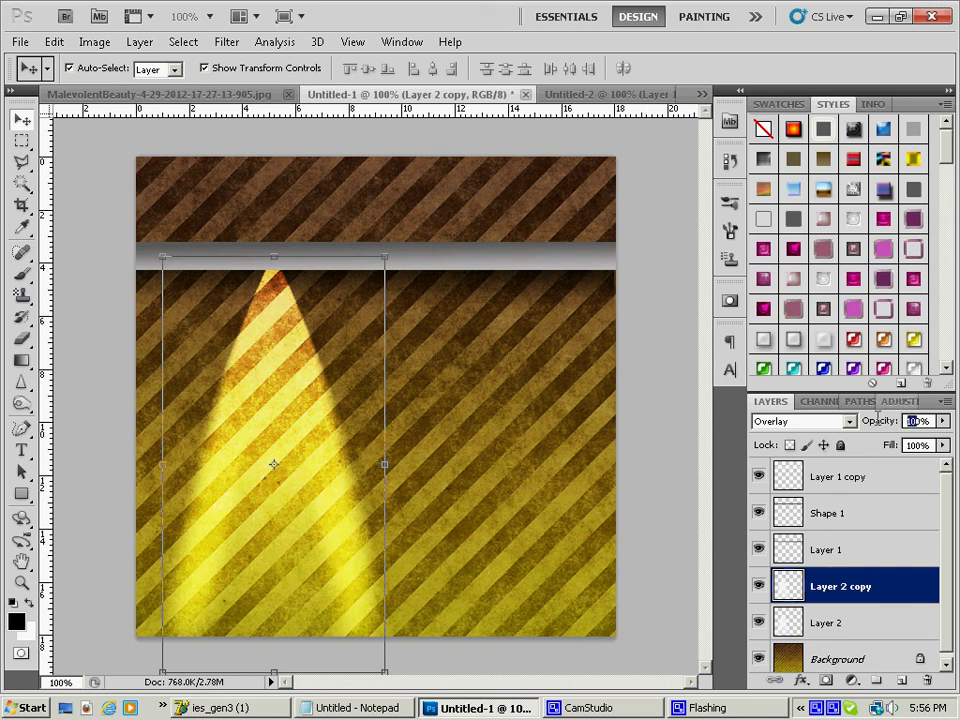
{"action": "type", "text": "80"}
{"action": "key", "text": "Return"}
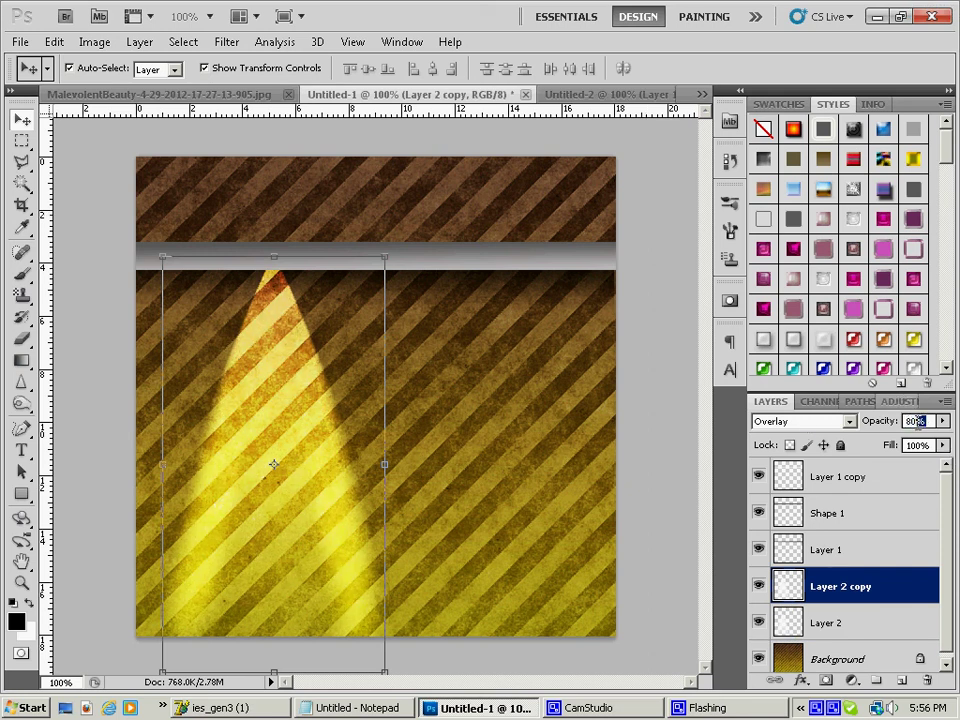
{"action": "type", "text": "50"}
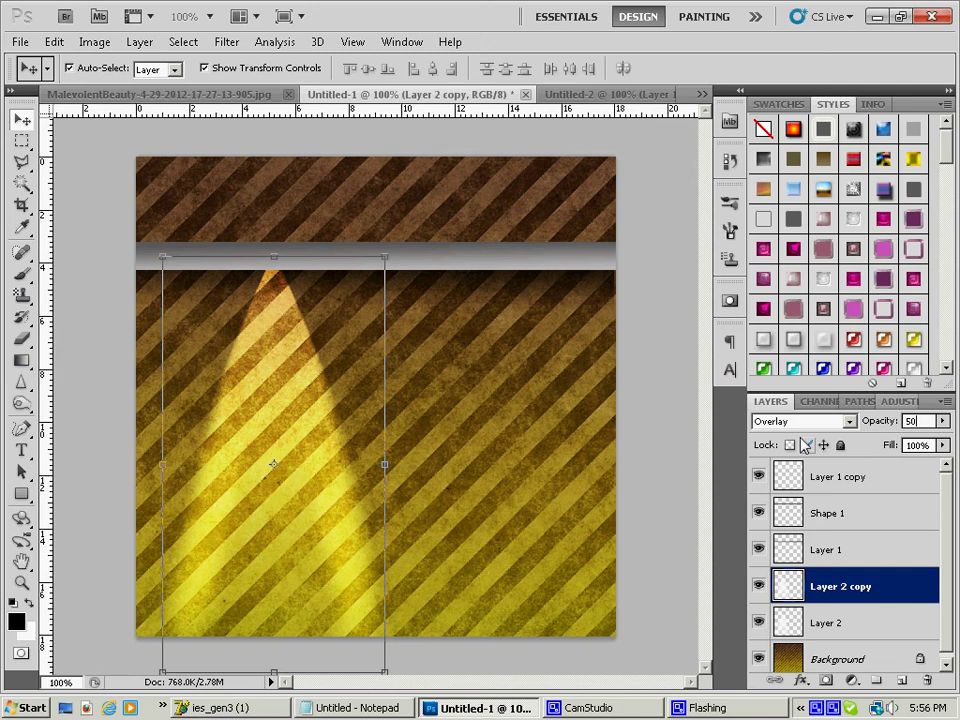
Duplicate Layer 2 and its copy together as a pair of beam layers
{"action": "left_click", "coordinate": [872, 624], "text": "shift"}
{"action": "right_click", "coordinate": [870, 622]}
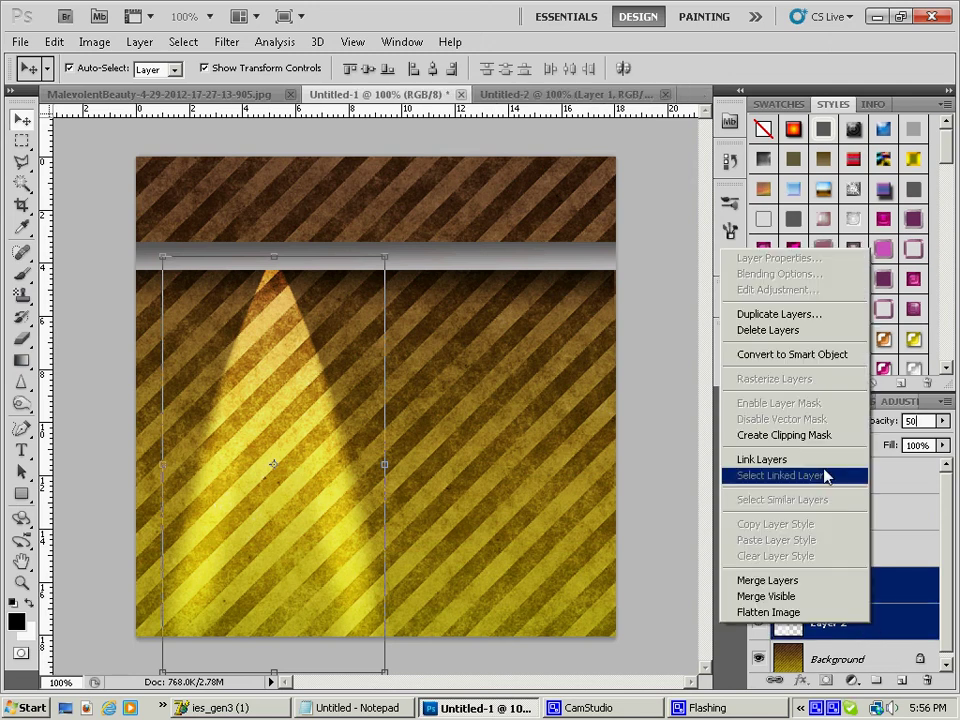
{"action": "left_click", "coordinate": [840, 314]}
{"action": "left_click", "coordinate": [618, 209]}
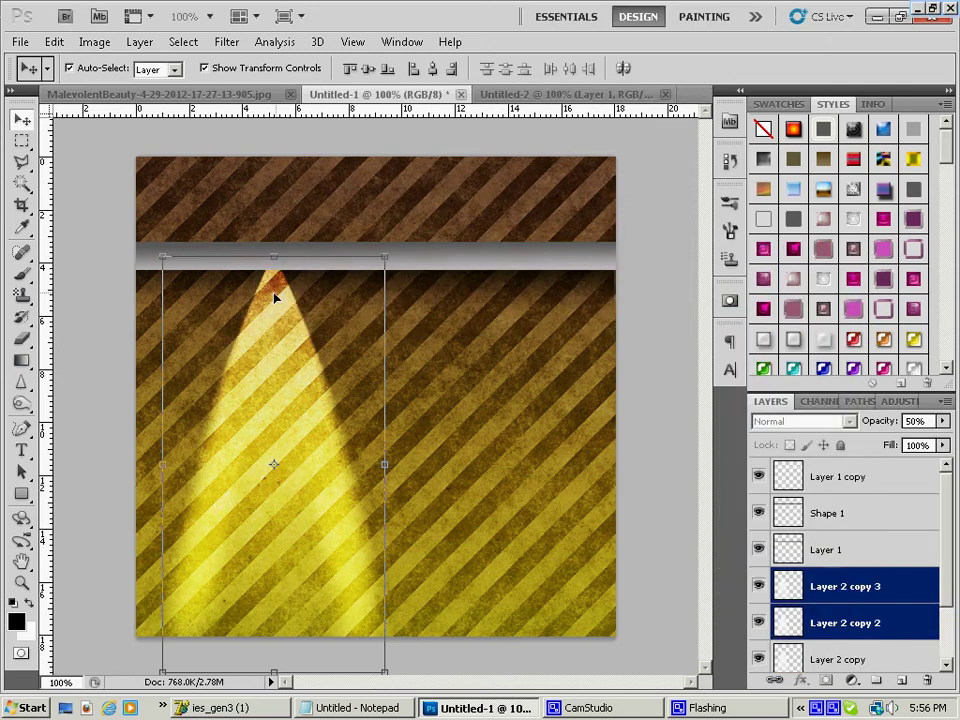
Drag Layer 2 copies 2 and 3 to the right to form a second light cone
{"action": "left_click", "coordinate": [275, 297]}
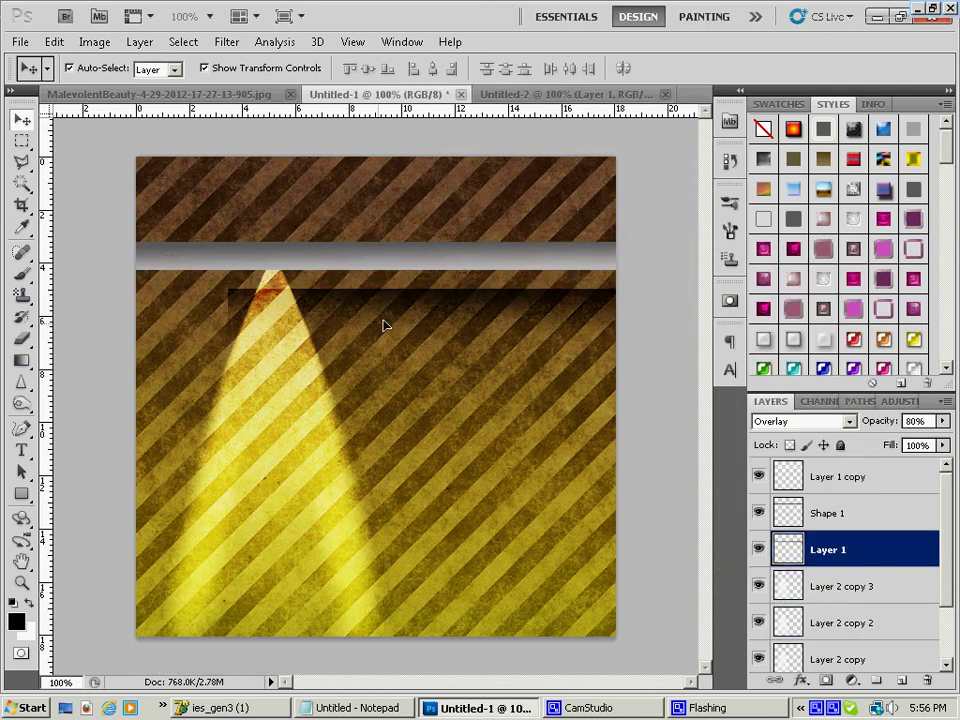
{"action": "left_click", "coordinate": [868, 589]}
{"action": "left_click", "coordinate": [862, 623], "text": "shift"}
{"action": "left_click_drag", "start_coordinate": [281, 411], "coordinate": [504, 419]}
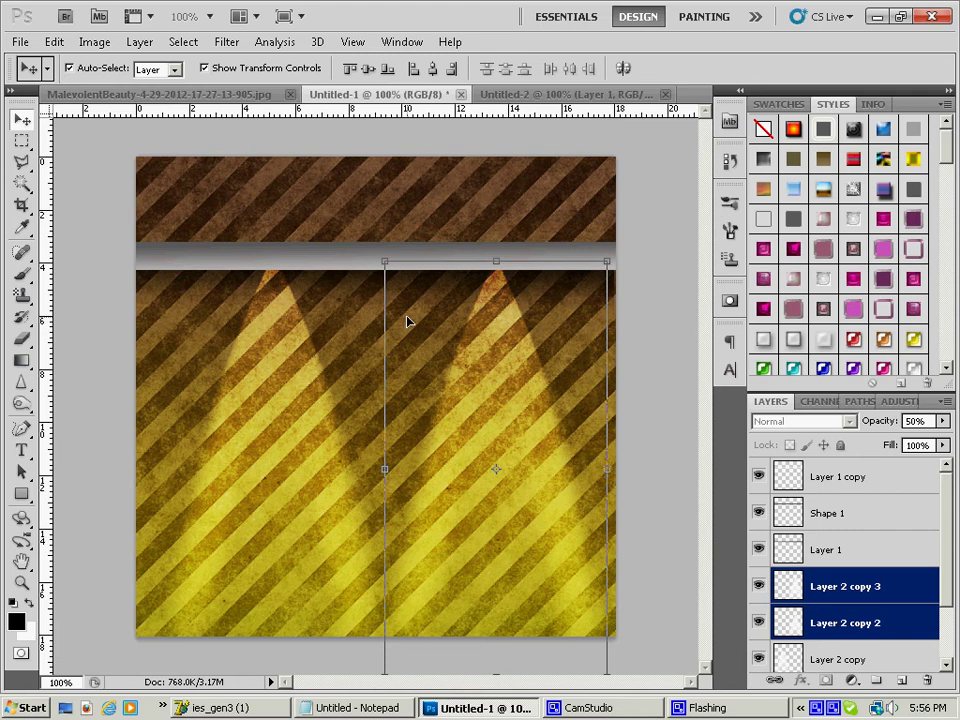
{"action": "left_click", "coordinate": [853, 622], "text": "ctrl"}
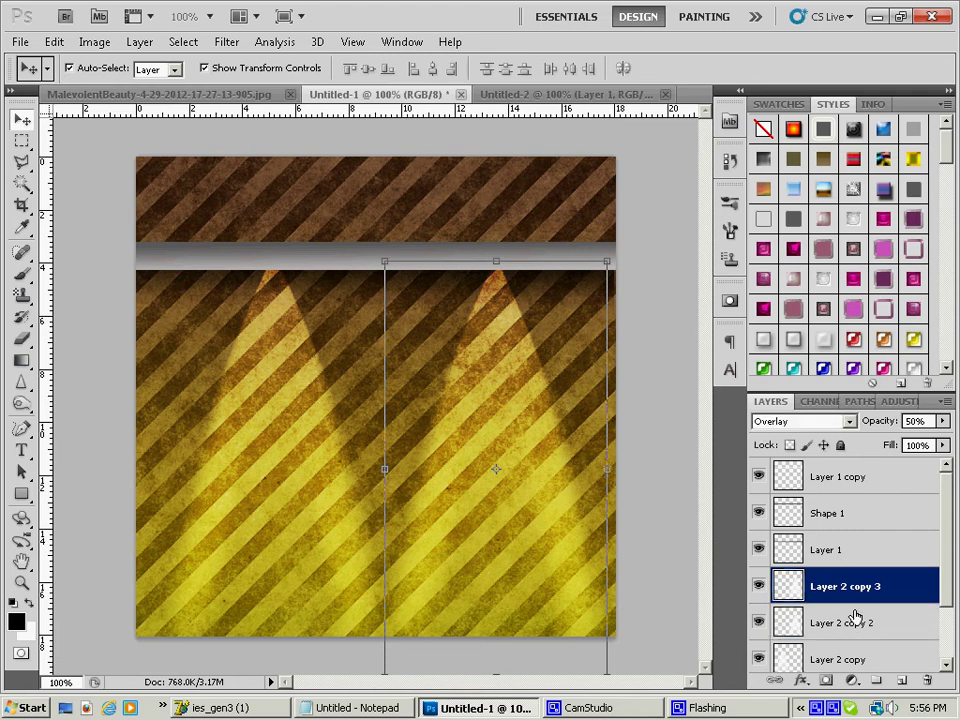
On a new empty layer, draw a white radial gradient glow over the bar
{"action": "key", "text": "ctrl+shift+alt+n"}
{"action": "key", "text": "i"}
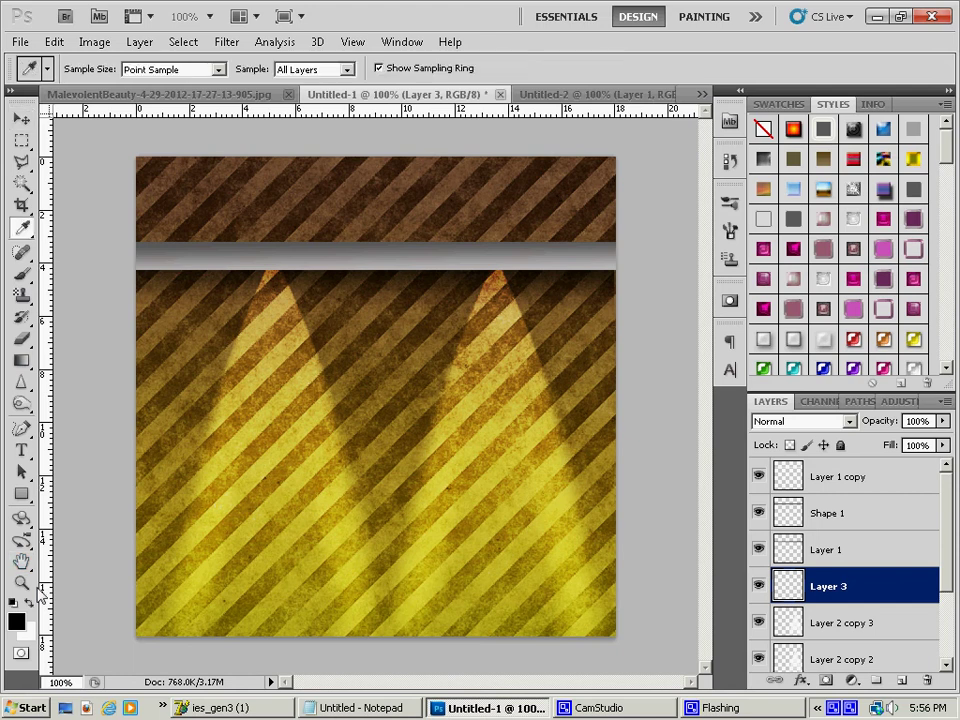
{"action": "left_click", "coordinate": [28, 602]}
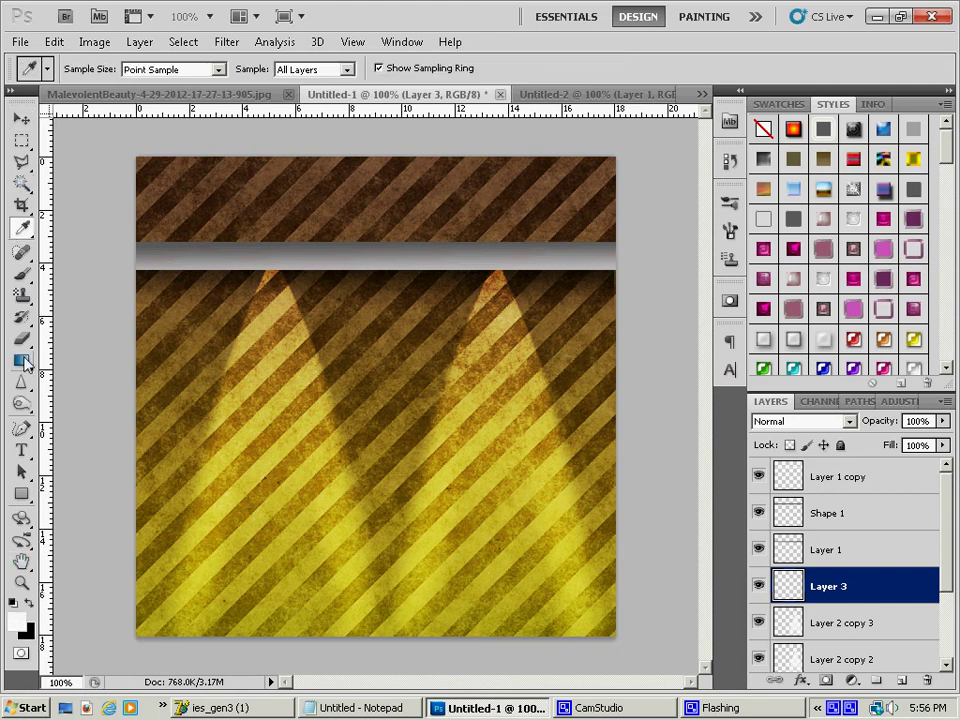
{"action": "key", "text": "g"}
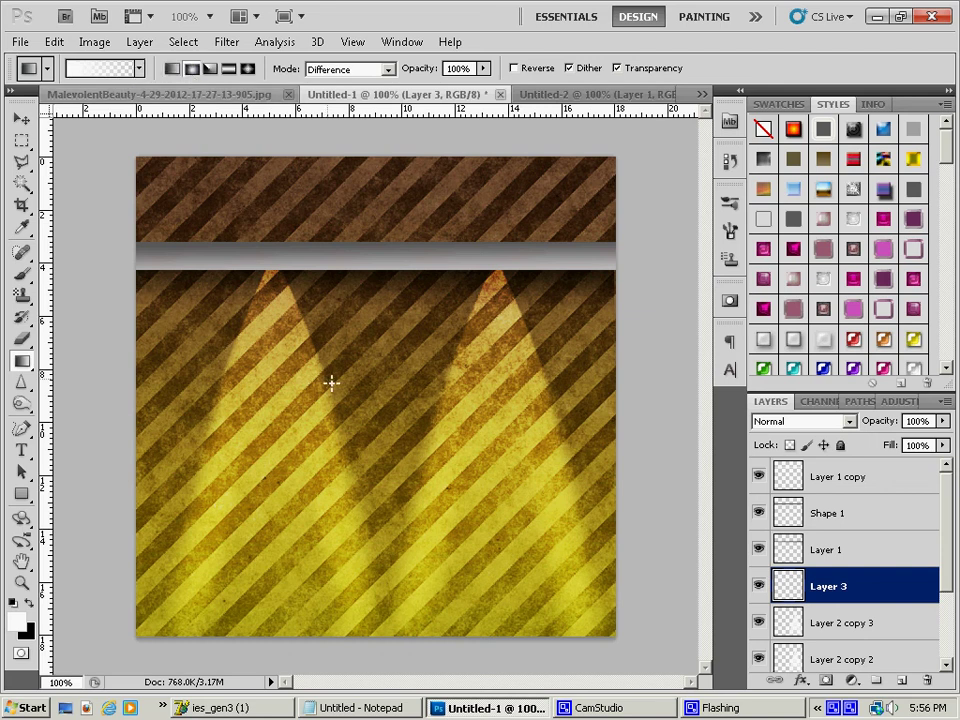
{"action": "left_click_drag", "start_coordinate": [355, 279], "coordinate": [358, 390]}
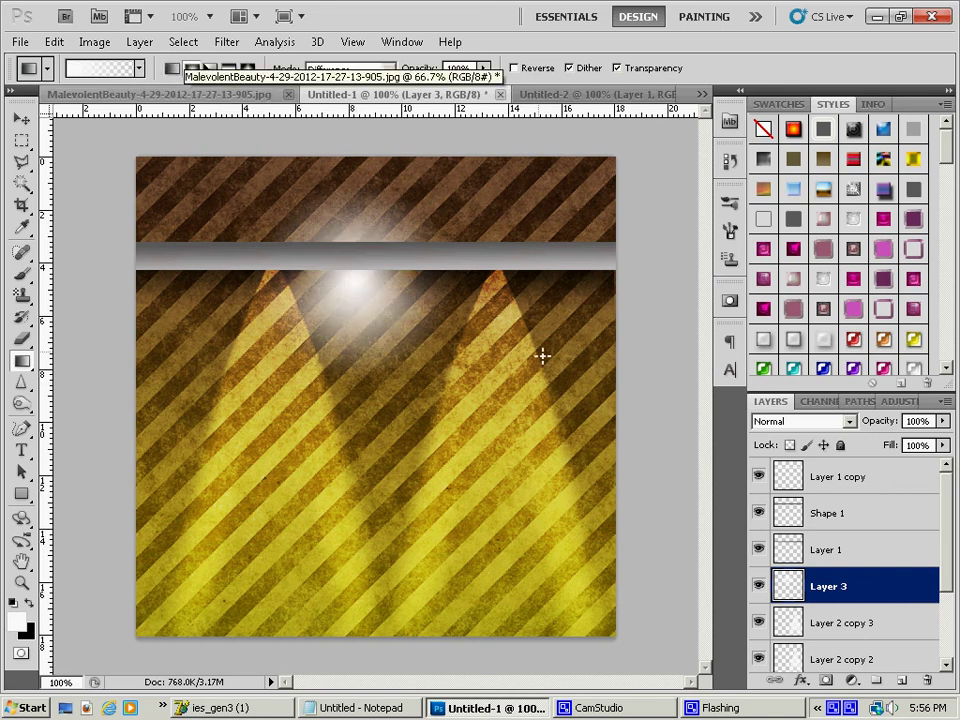
Move the glow toward the left cone's top and shrink it to about 72% × 88%
{"action": "left_click", "coordinate": [21, 119]}
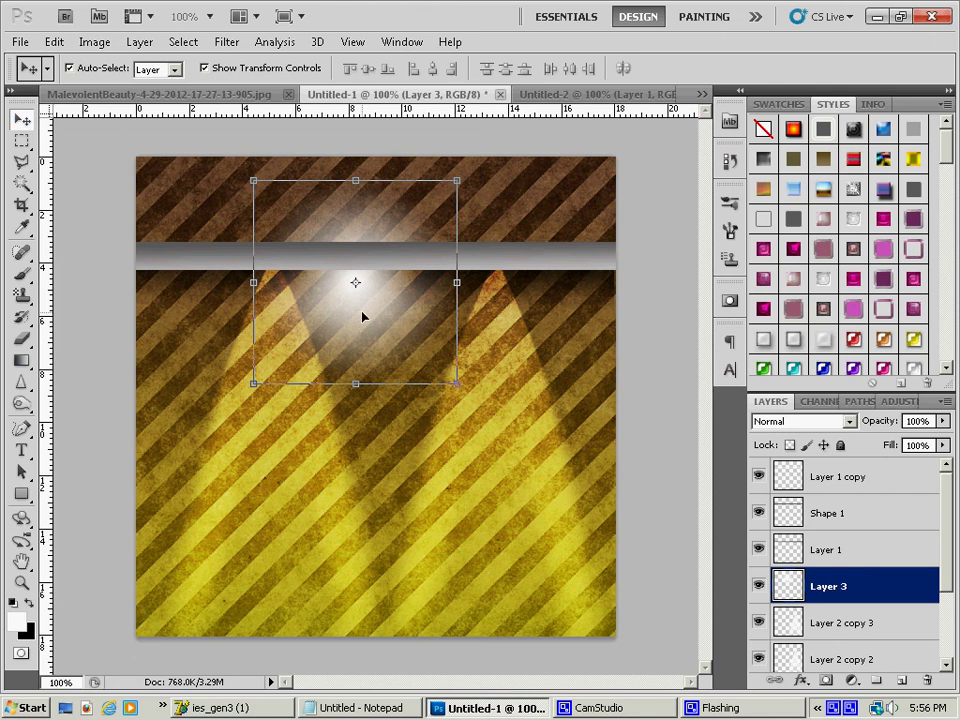
{"action": "left_click_drag", "start_coordinate": [364, 317], "coordinate": [289, 270]}
{"action": "key", "text": "Down"}
{"action": "key", "text": "Down"}
{"action": "key", "text": "Down"}
{"action": "key", "text": "Down"}
{"action": "key", "text": "Down"}
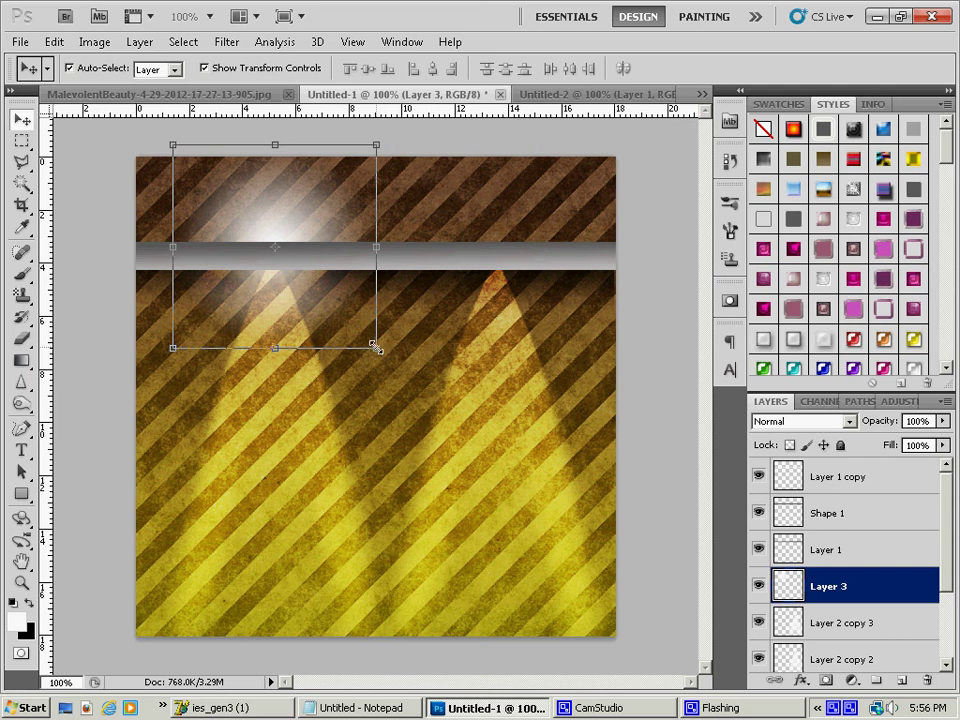
{"action": "left_click_drag", "start_coordinate": [386, 359], "coordinate": [319, 322]}
{"action": "left_click_drag", "start_coordinate": [255, 214], "coordinate": [285, 204]}
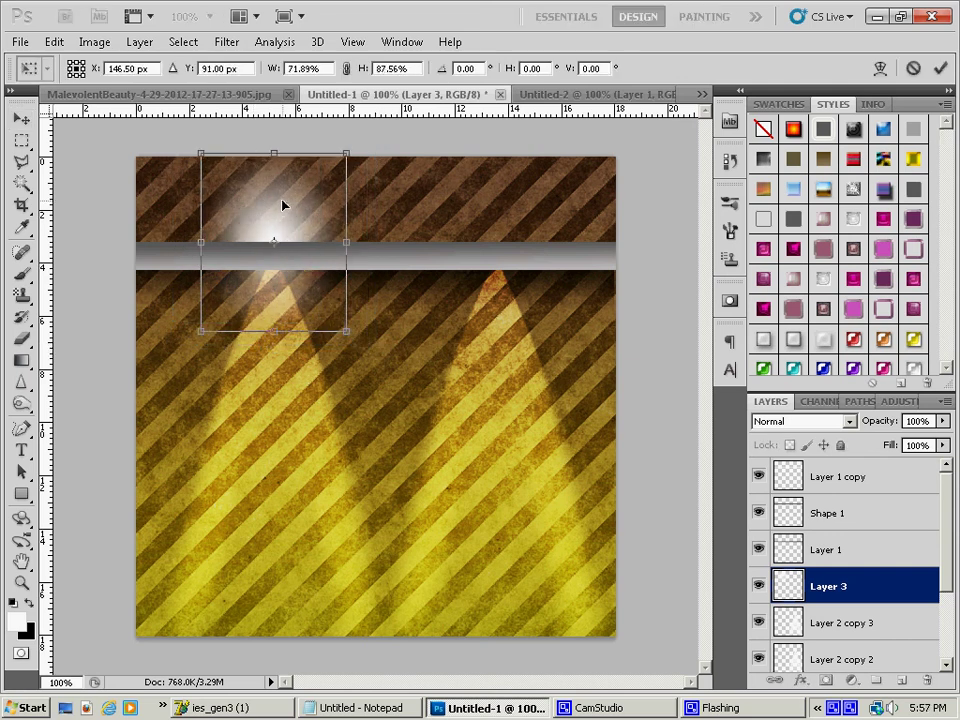
Warp the white glow into a symmetric upward cone with its bottom tucked in
{"action": "left_click", "coordinate": [941, 68]}
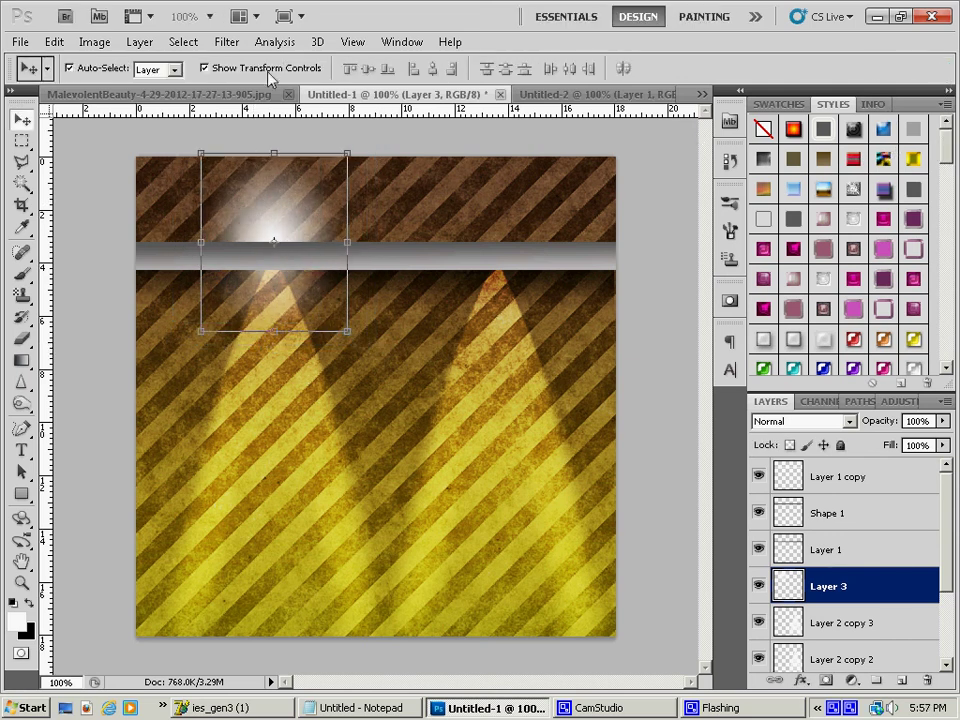
{"action": "left_click", "coordinate": [55, 42]}
{"action": "mouse_move", "coordinate": [170, 375]}
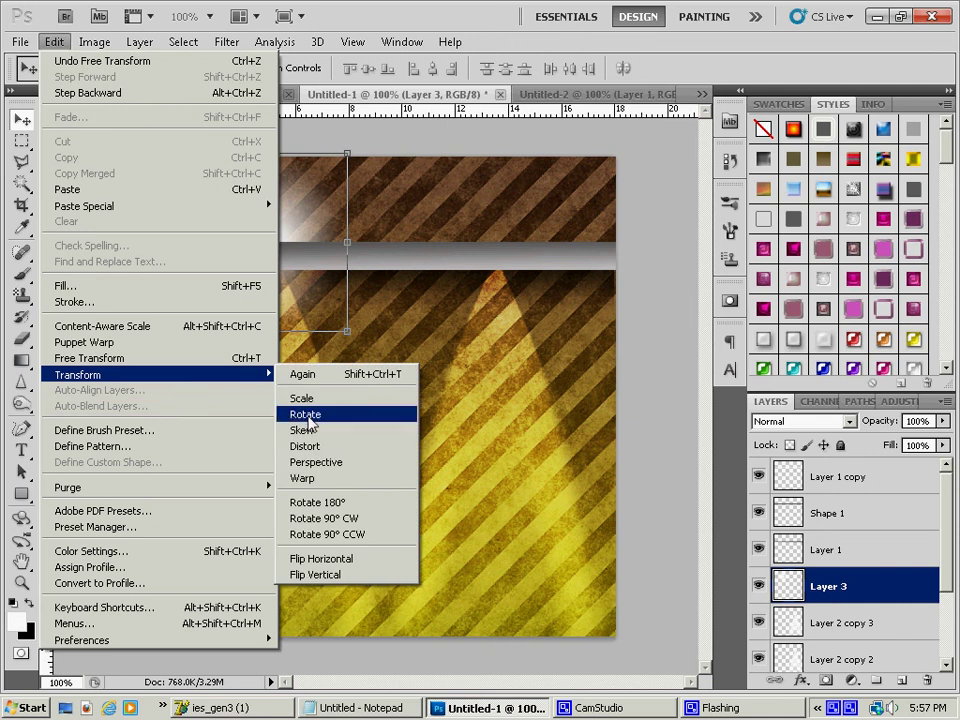
{"action": "left_click", "coordinate": [368, 417]}
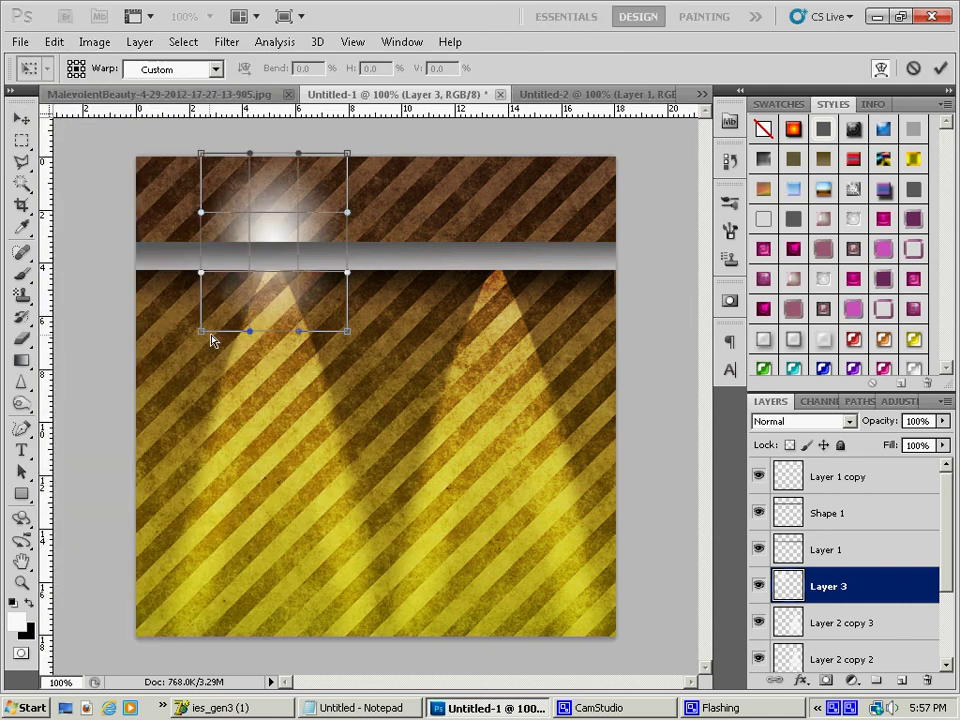
{"action": "left_click_drag", "start_coordinate": [203, 331], "coordinate": [274, 268]}
{"action": "left_click_drag", "start_coordinate": [346, 331], "coordinate": [279, 268]}
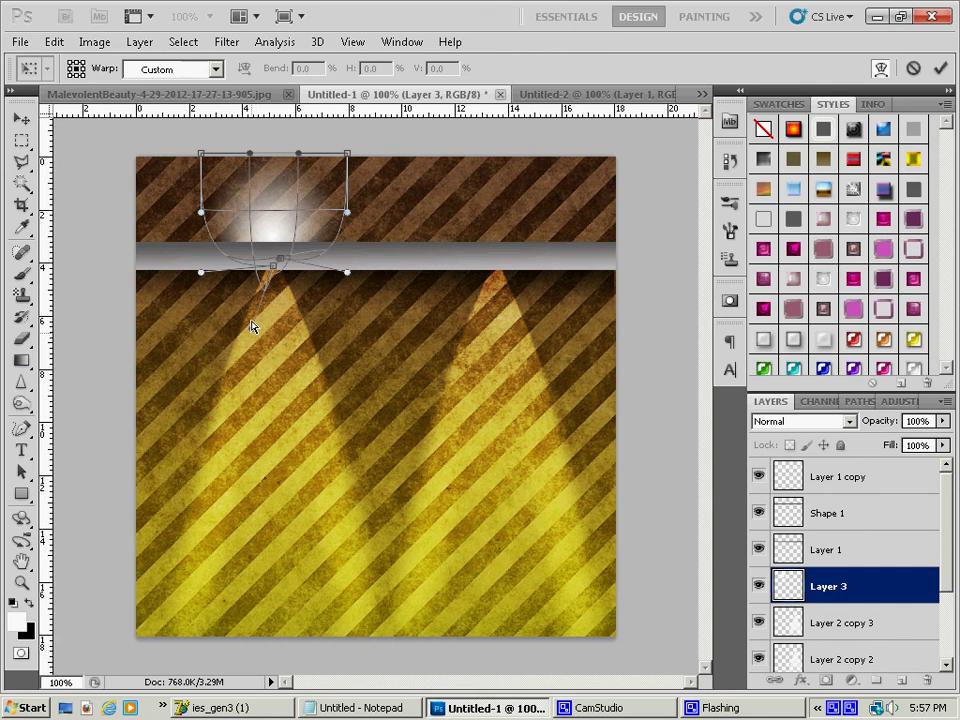
{"action": "mouse_move", "coordinate": [251, 329]}
{"action": "left_mouse_down"}
{"action": "mouse_move", "coordinate": [208, 281]}
{"action": "mouse_move", "coordinate": [273, 264]}
{"action": "left_mouse_up"}
{"action": "left_click_drag", "start_coordinate": [346, 272], "coordinate": [292, 241]}
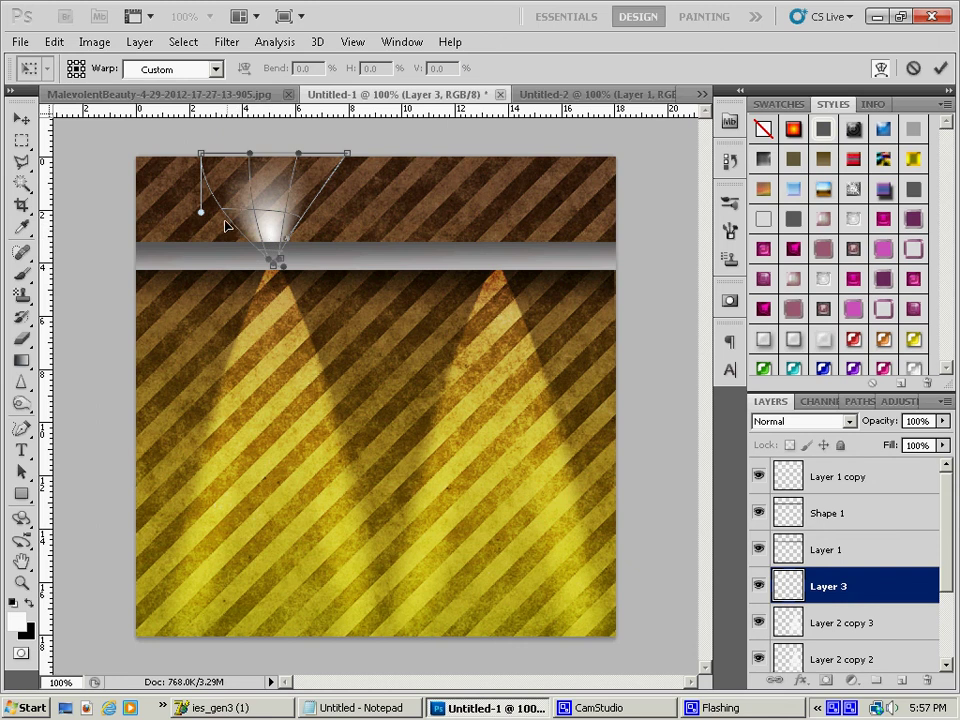
{"action": "left_click_drag", "start_coordinate": [201, 212], "coordinate": [268, 262]}
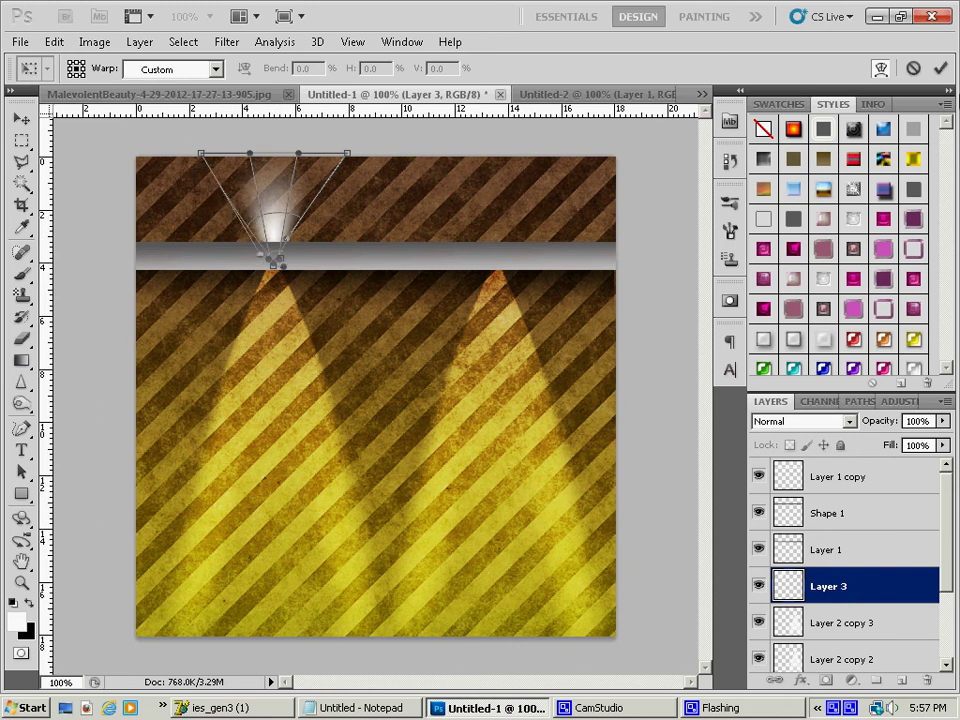
{"action": "key", "text": "Return"}
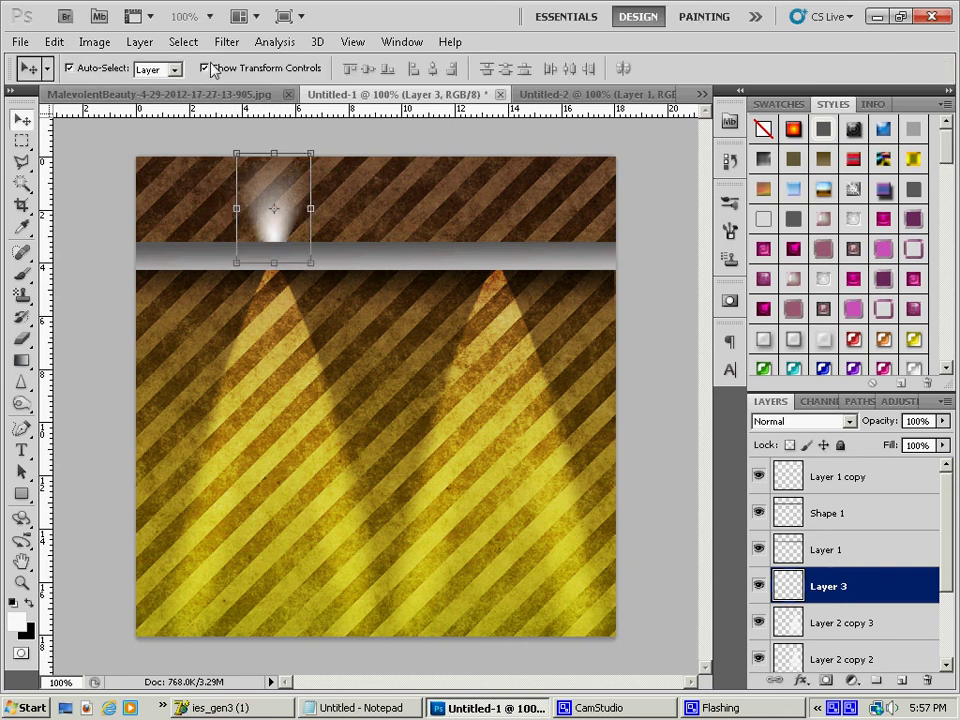
Narrow the glow cone, position it on the bar above the left light, and set Overlay
{"action": "left_click_drag", "start_coordinate": [310, 208], "coordinate": [291, 207]}
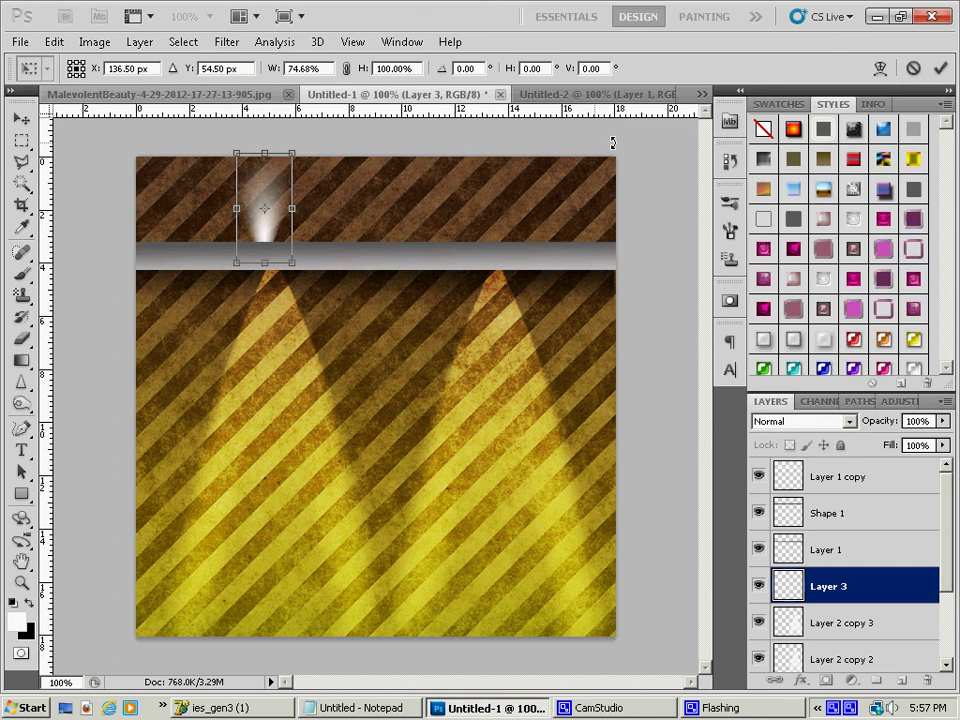
{"action": "key", "text": "Return"}
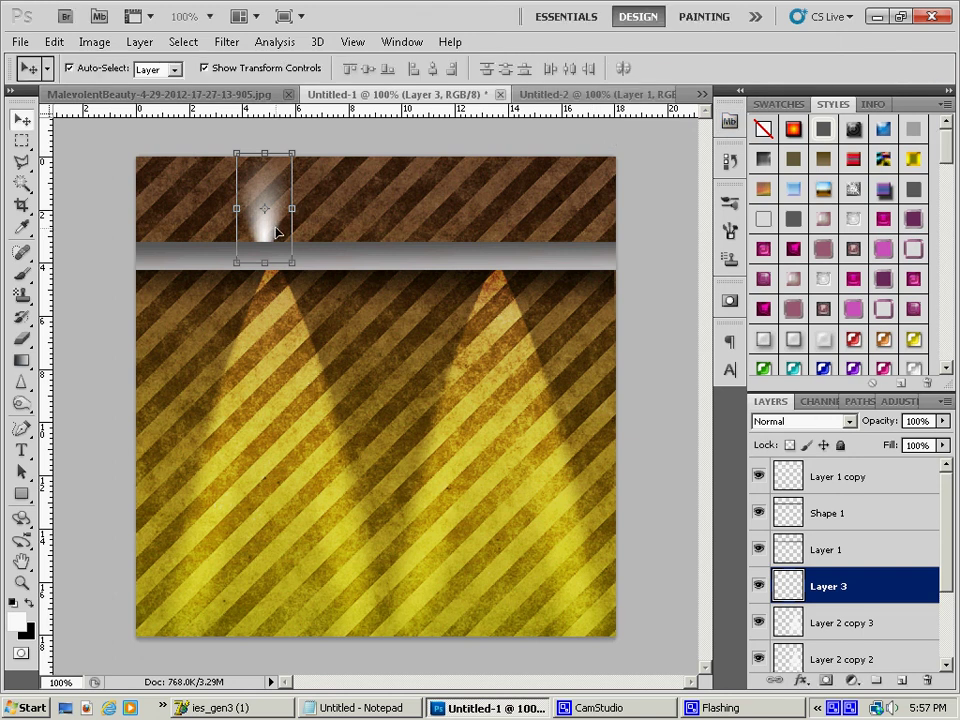
{"action": "left_click_drag", "start_coordinate": [272, 230], "coordinate": [284, 237]}
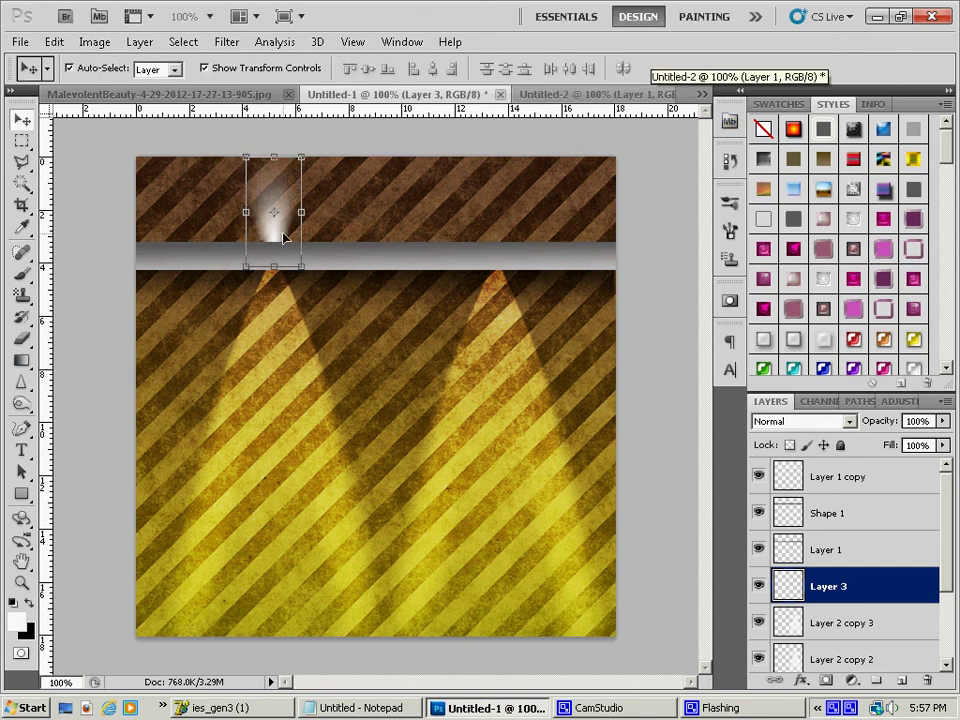
{"action": "key", "text": "Down"}
{"action": "key", "text": "Down"}
{"action": "key", "text": "Down"}
{"action": "key", "text": "Down"}
{"action": "key", "text": "Down"}
{"action": "key", "text": "Down"}
{"action": "key", "text": "Down"}
{"action": "key", "text": "Left"}
{"action": "key", "text": "Left"}
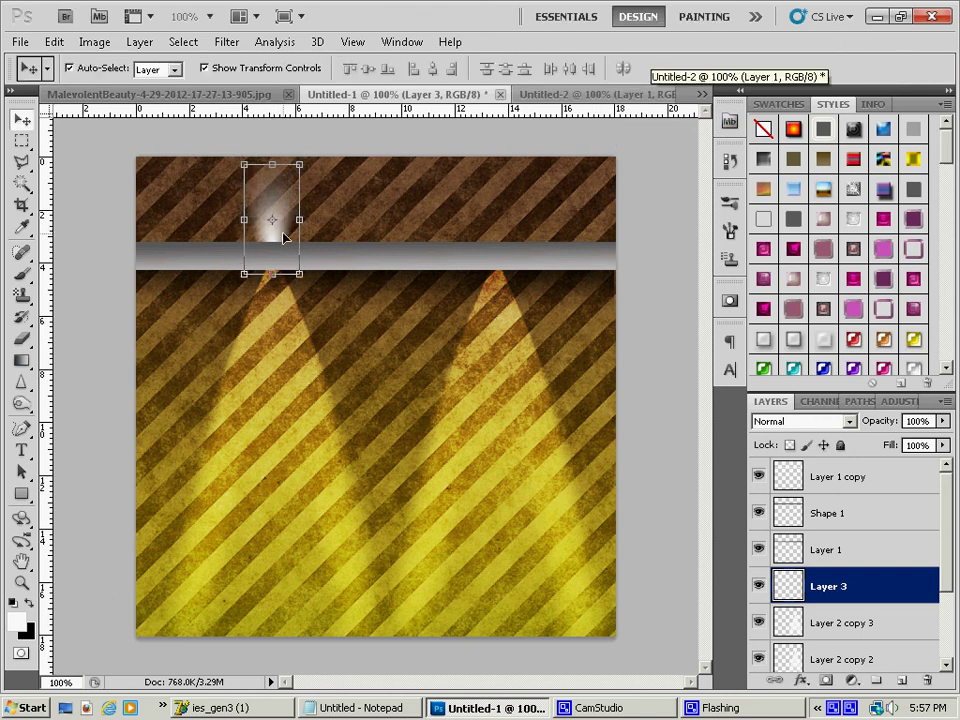
{"action": "left_click", "coordinate": [800, 421]}
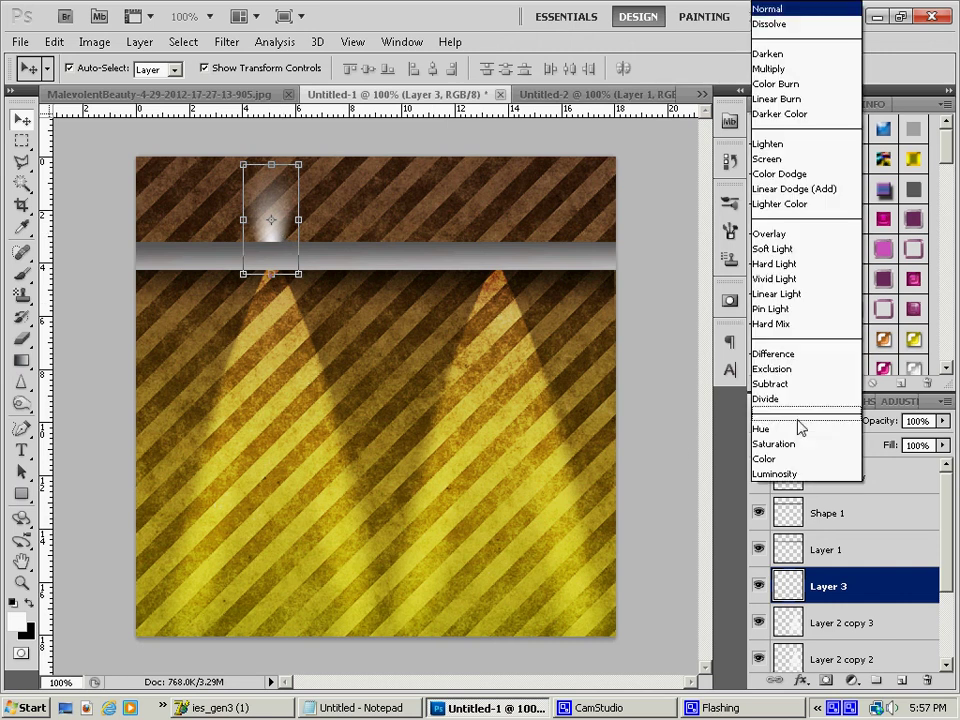
{"action": "left_click", "coordinate": [769, 233]}
{"action": "left_click", "coordinate": [204, 68]}
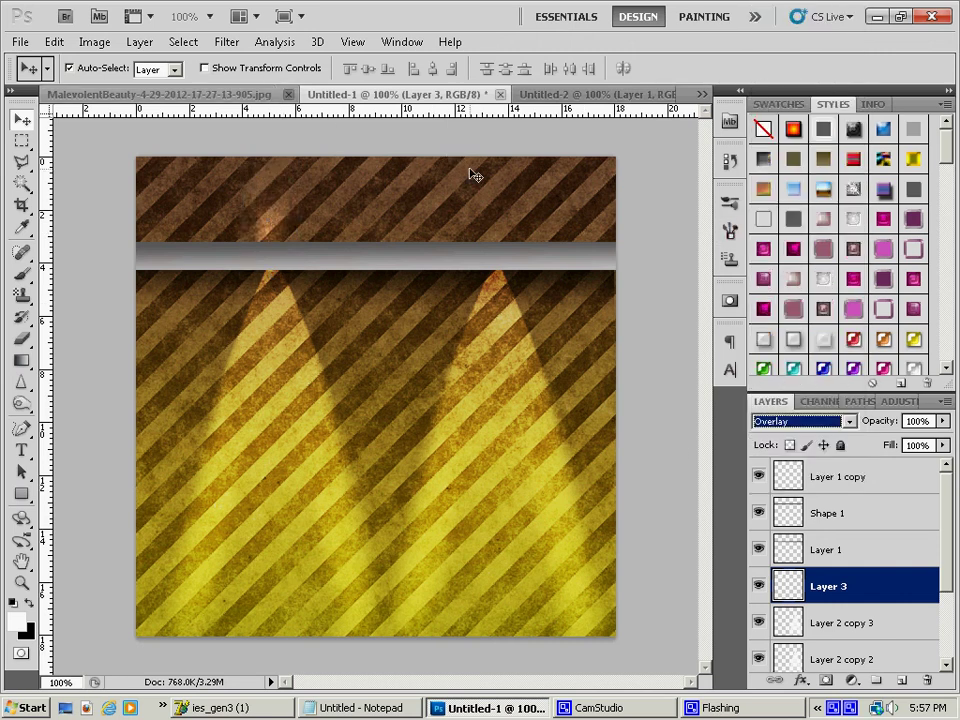
{"action": "key", "text": "Down"}
{"action": "key", "text": "Up"}
{"action": "left_click", "coordinate": [370, 325]}
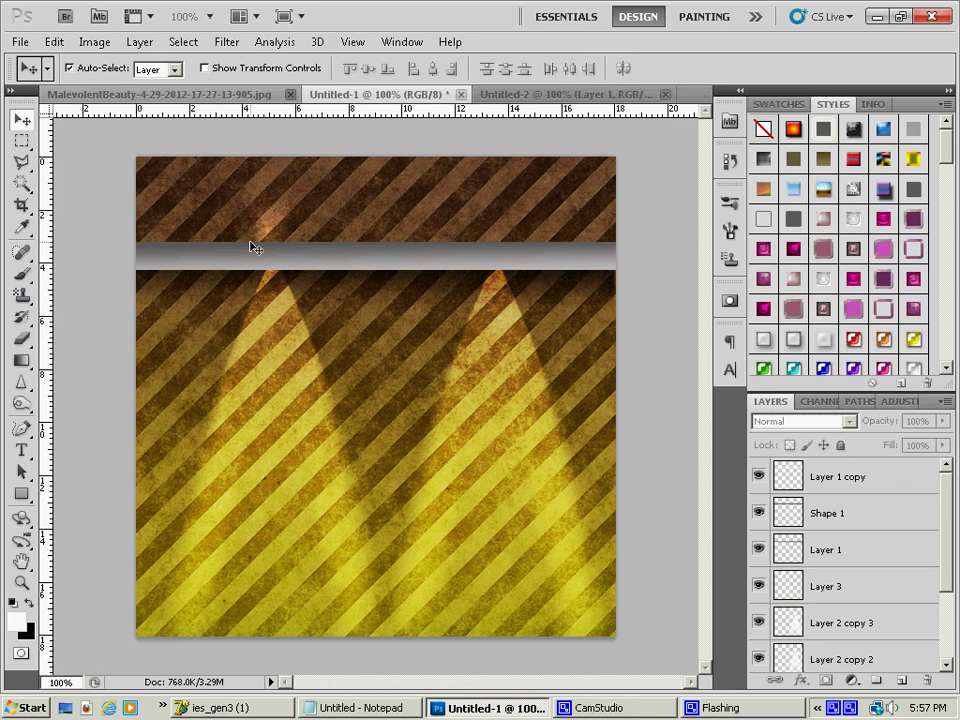
{"action": "left_click", "coordinate": [278, 232]}
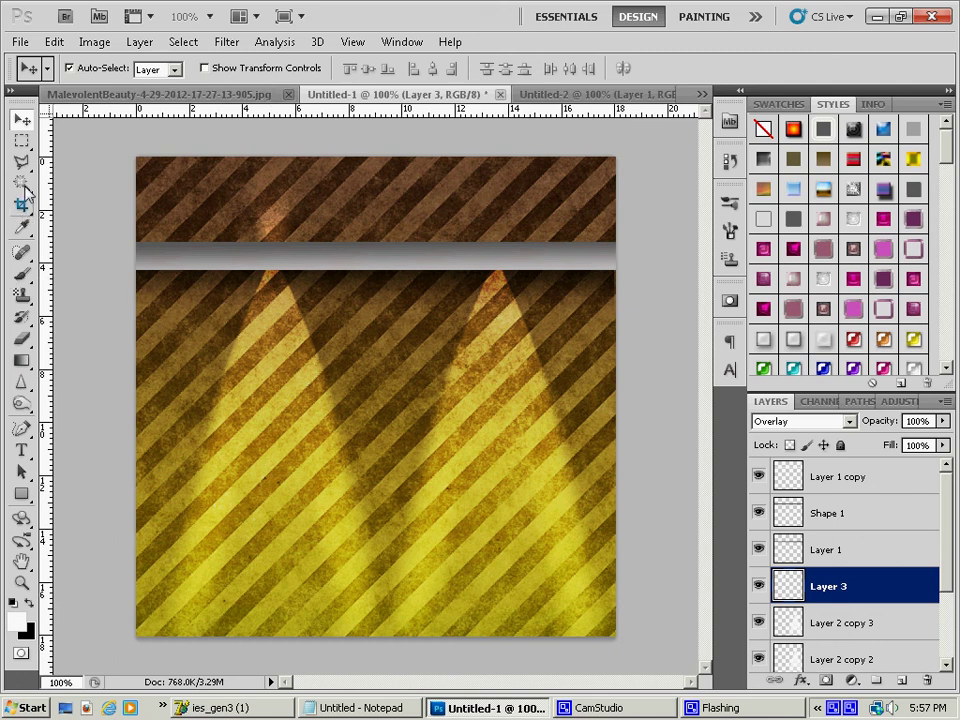
{"action": "left_click", "coordinate": [21, 140]}
{"action": "left_click_drag", "start_coordinate": [137, 256], "coordinate": [358, 346]}
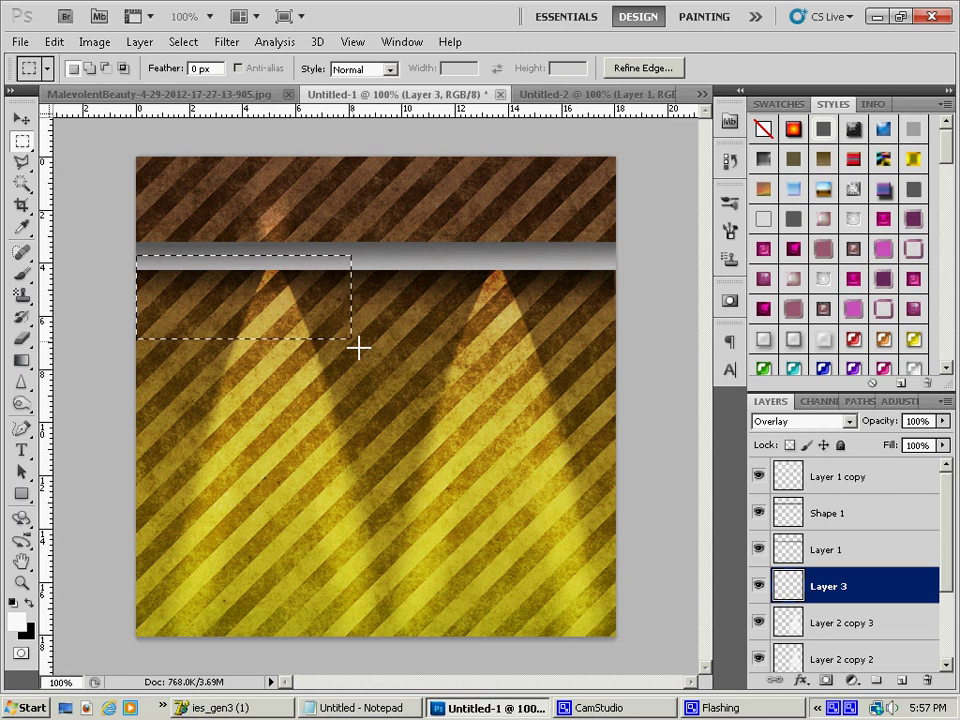
{"action": "key", "text": "ctrl+d"}
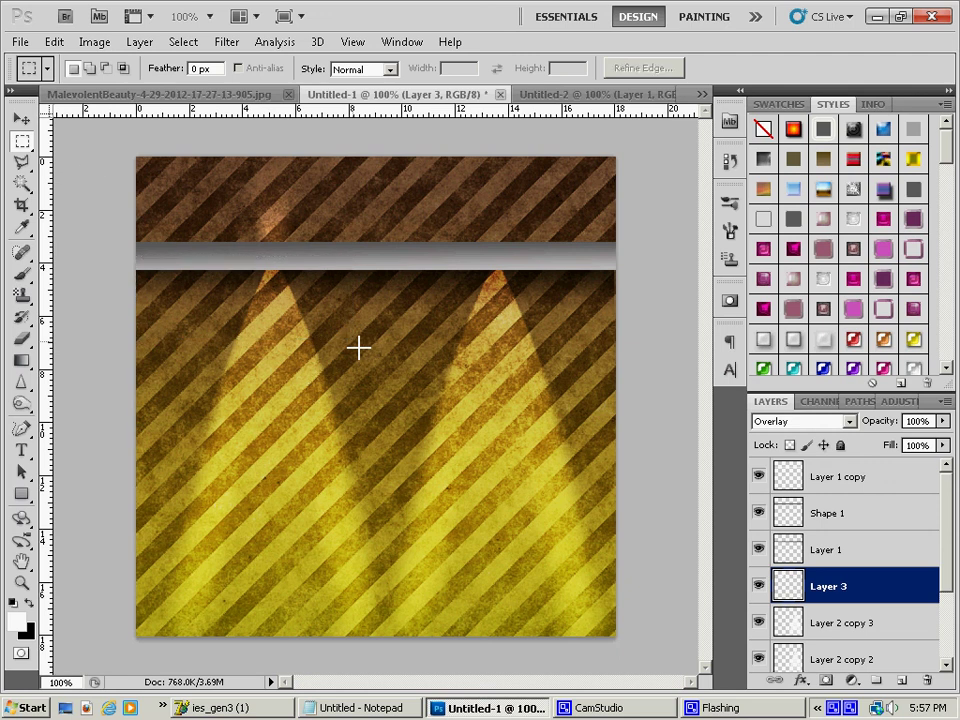
Duplicate the glow layer to create Layer 3 copy
{"action": "left_click", "coordinate": [22, 118]}
{"action": "right_click", "coordinate": [833, 592]}
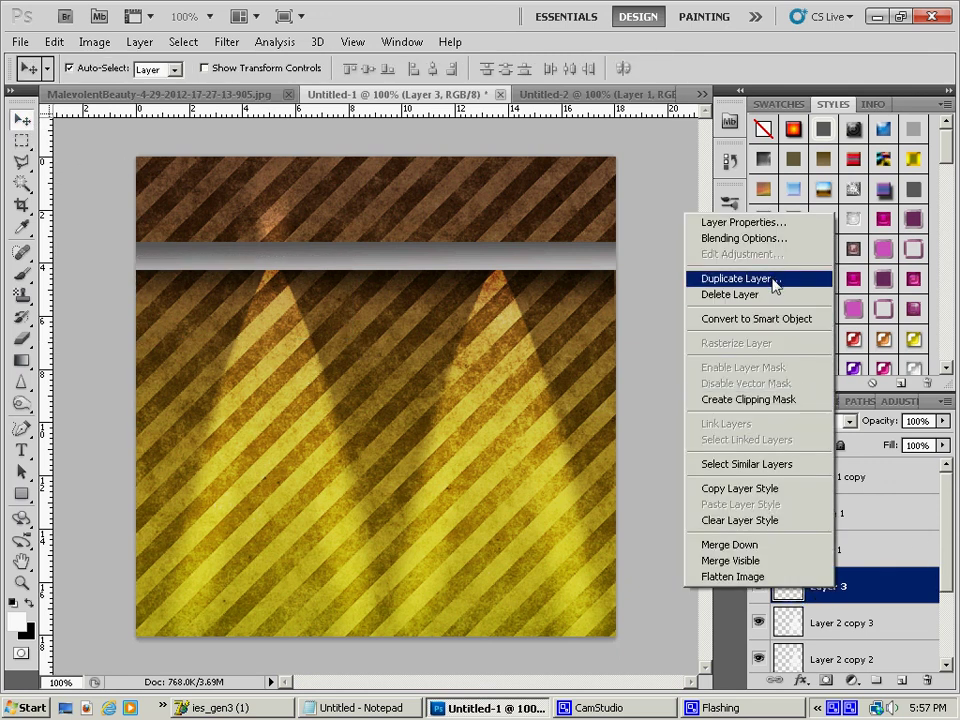
{"action": "left_click", "coordinate": [776, 281]}
{"action": "left_click", "coordinate": [638, 210]}
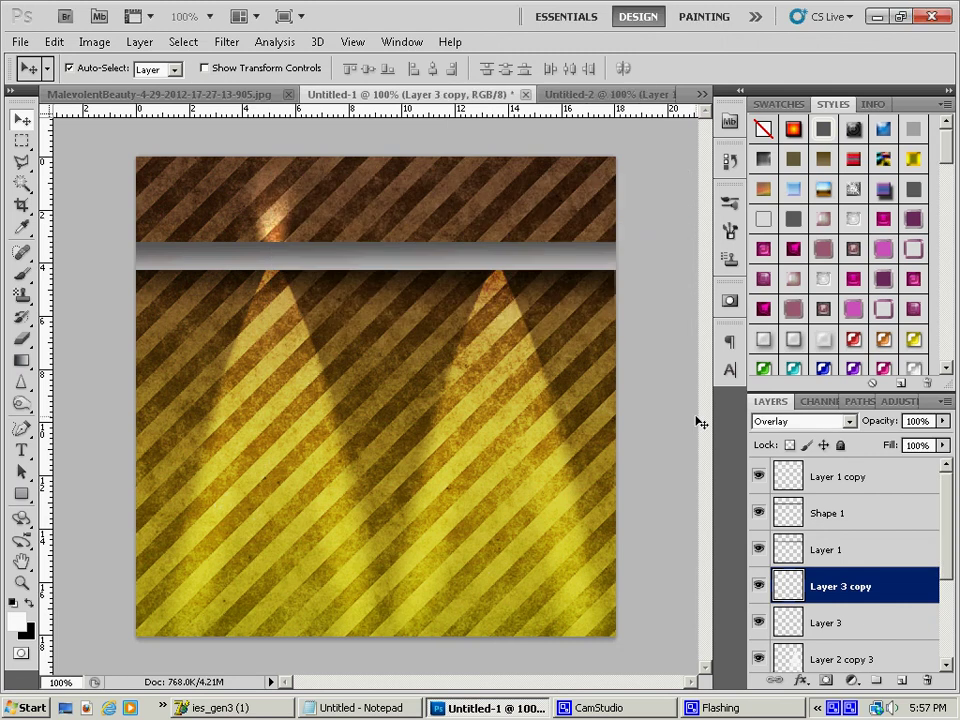
Duplicate both glow layers and move the copies right above the right light cone
{"action": "left_click", "coordinate": [830, 623], "text": "shift"}
{"action": "right_click", "coordinate": [836, 626]}
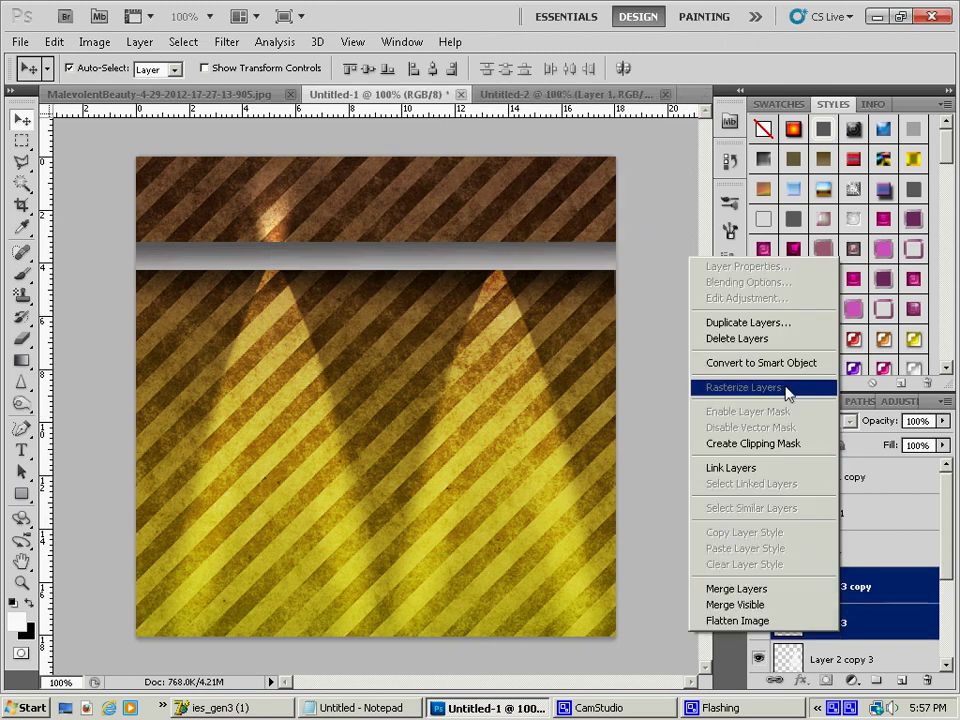
{"action": "left_click", "coordinate": [782, 323]}
{"action": "left_click", "coordinate": [647, 210]}
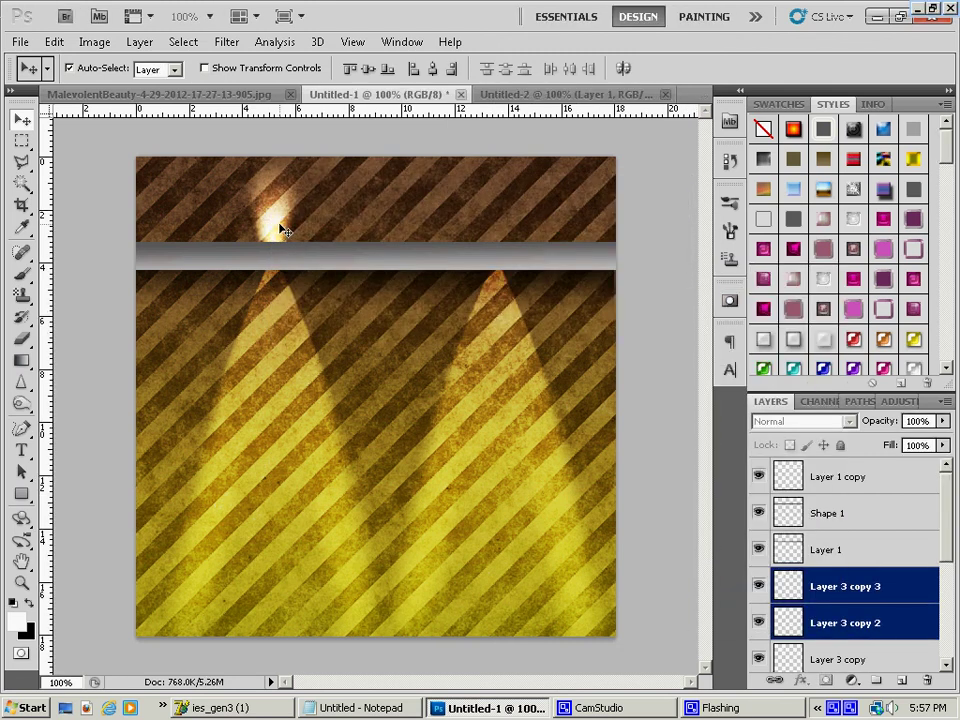
{"action": "left_click_drag", "start_coordinate": [283, 231], "coordinate": [508, 230]}
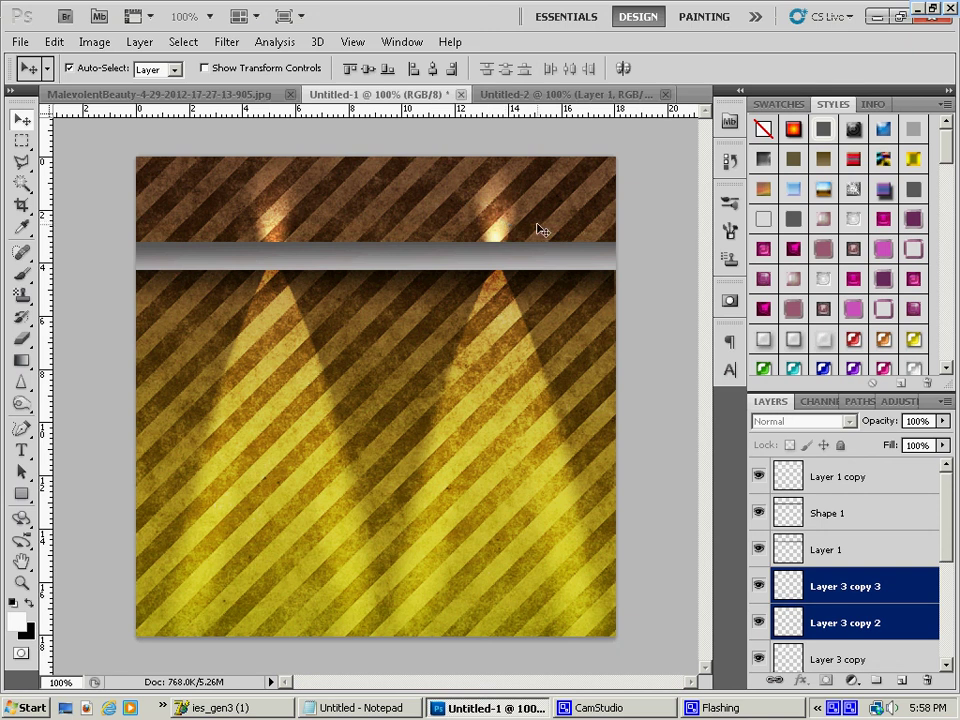